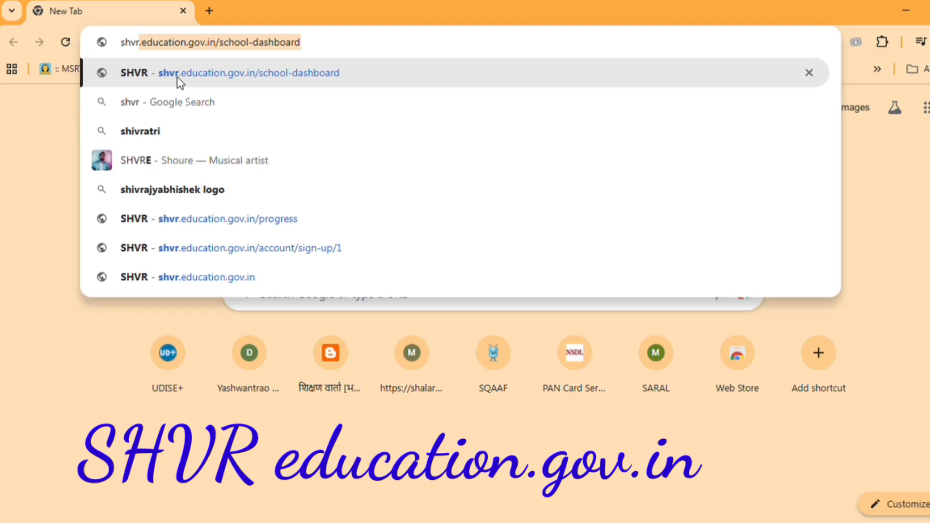
# Open the SHVR school portal at shvr.education.gov.in and go from its sign-in page to the new-user sign-up form.
pyautogui.click(177, 77)
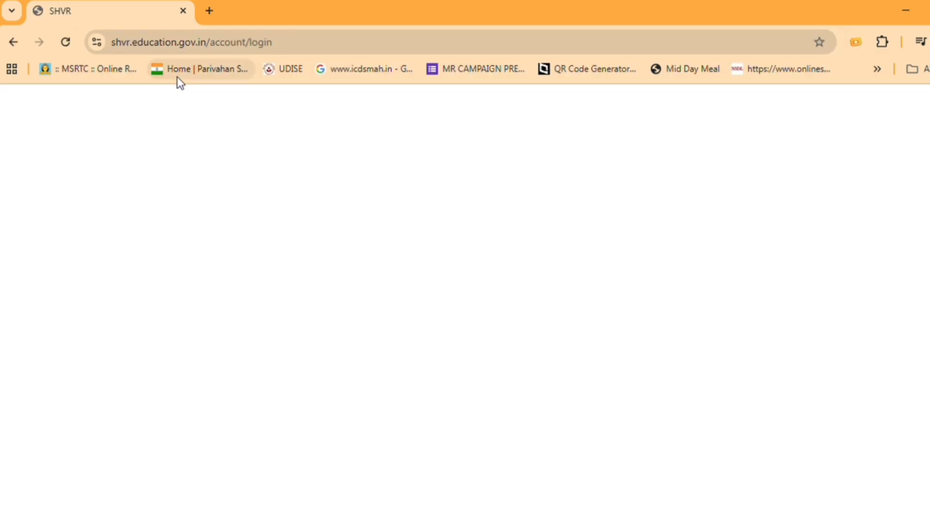
pyautogui.scroll(-1, 300, 293)
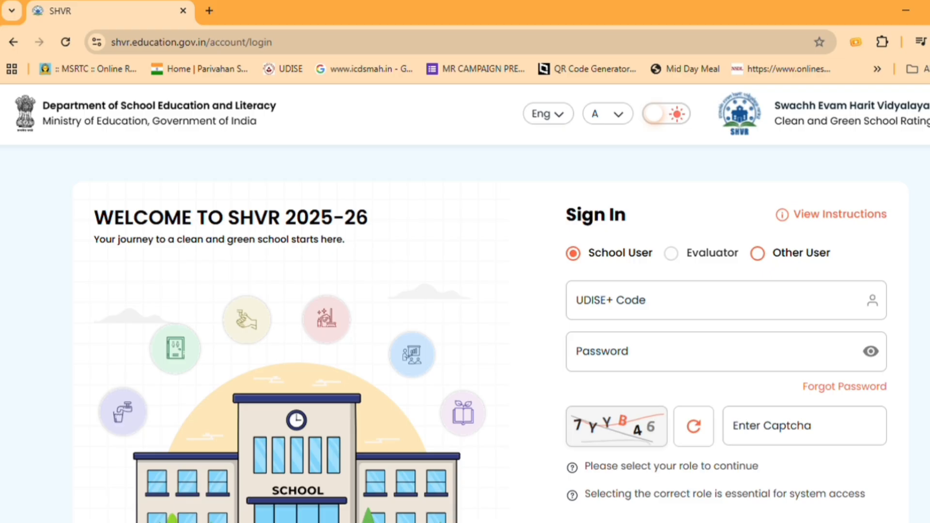
pyautogui.scroll(-5, 484, 310)
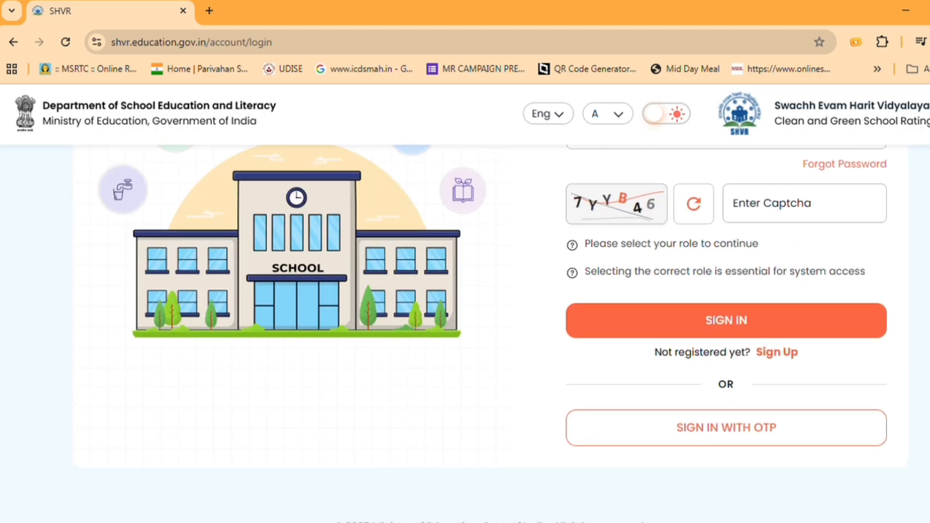
pyautogui.scroll(5, 484, 310)
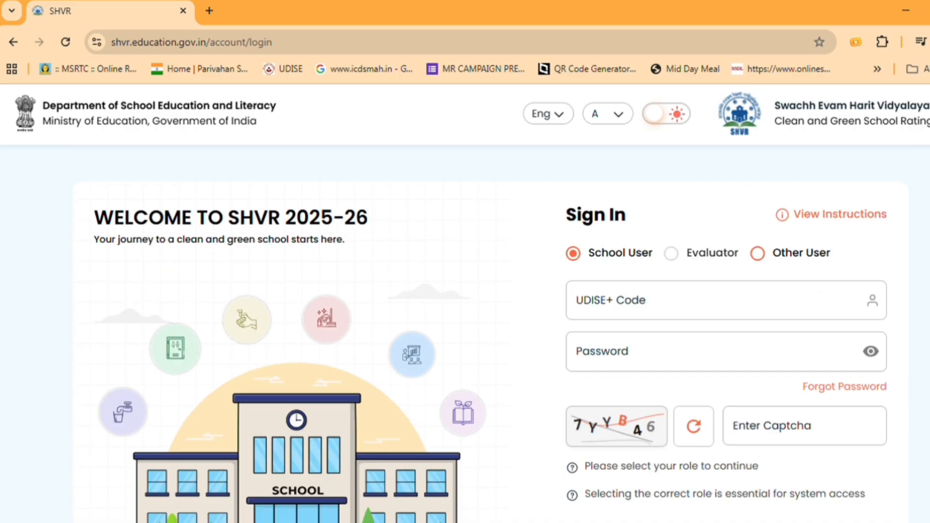
pyautogui.scroll(-1, 484, 310)
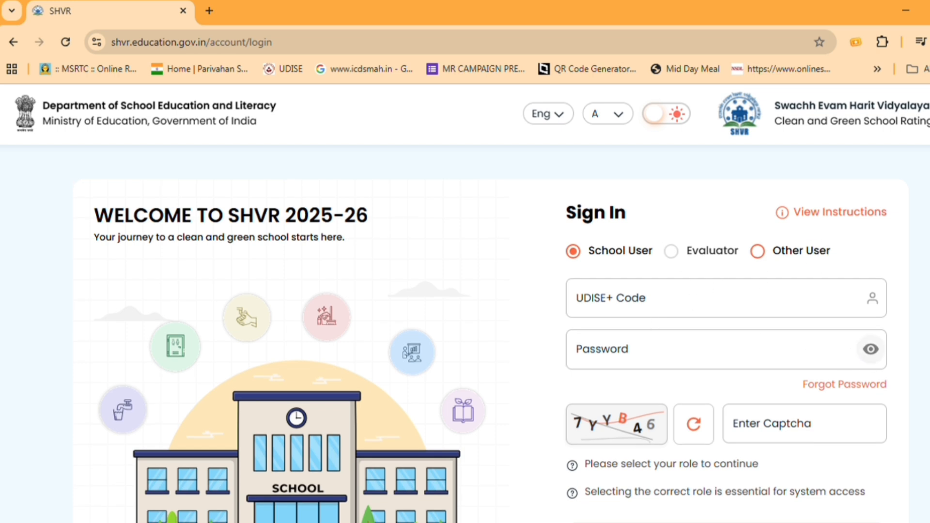
pyautogui.scroll(-4, 484, 334)
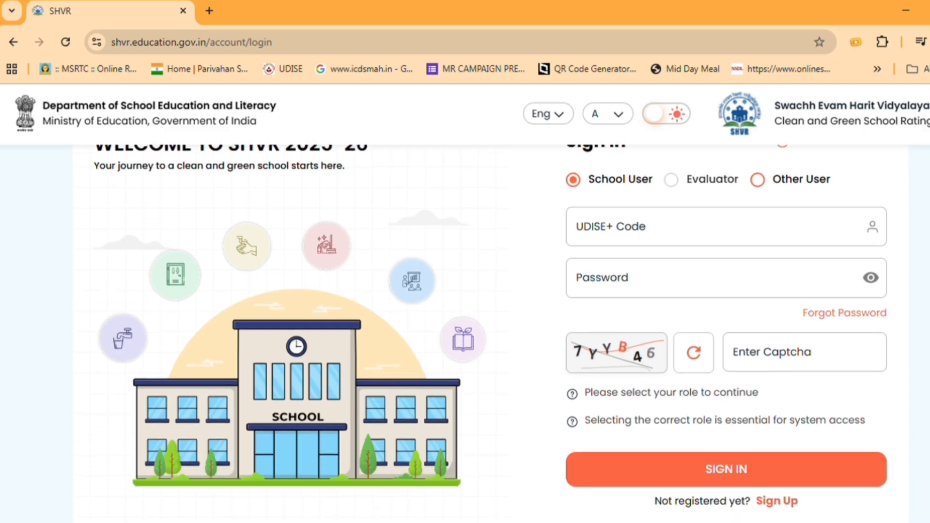
pyautogui.scroll(-2, 484, 334)
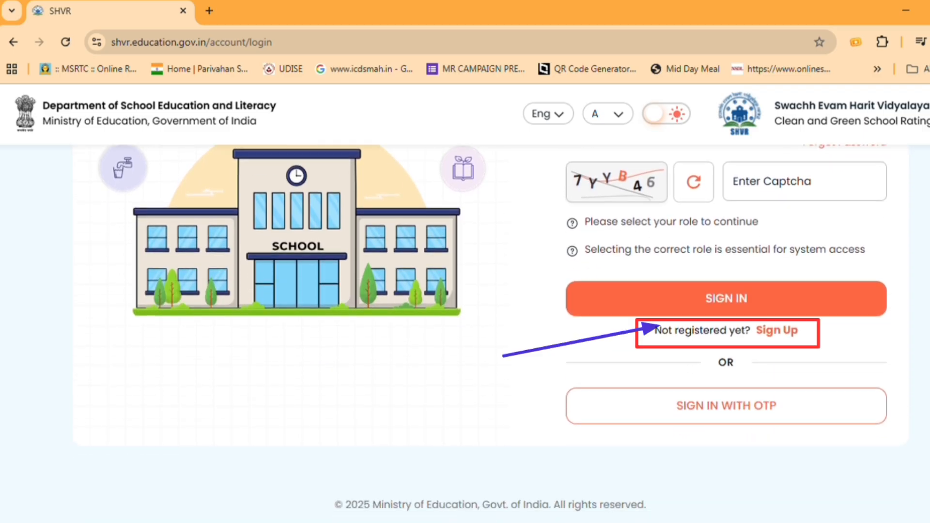
pyautogui.click(762, 332)
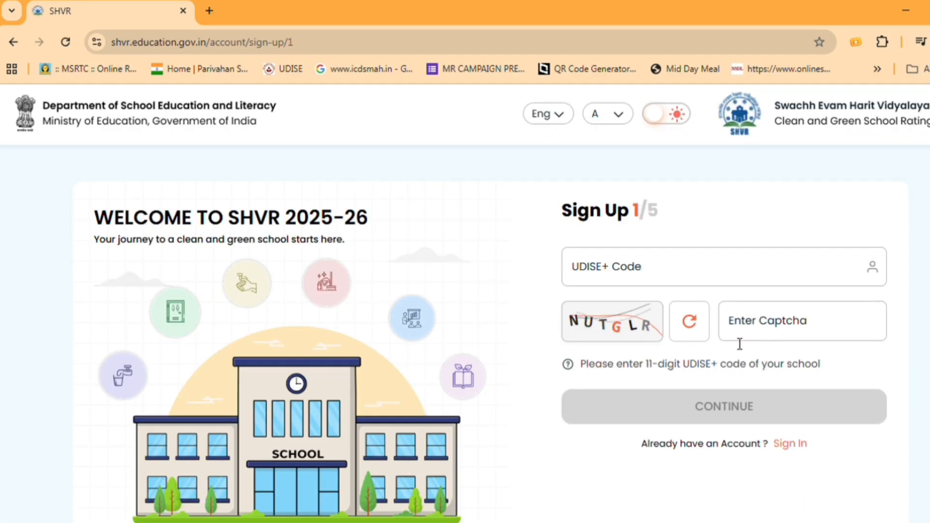
# Enter the school's UDISE+ code and the displayed captcha, and submit the first sign-up stage.
pyautogui.click(611, 273)
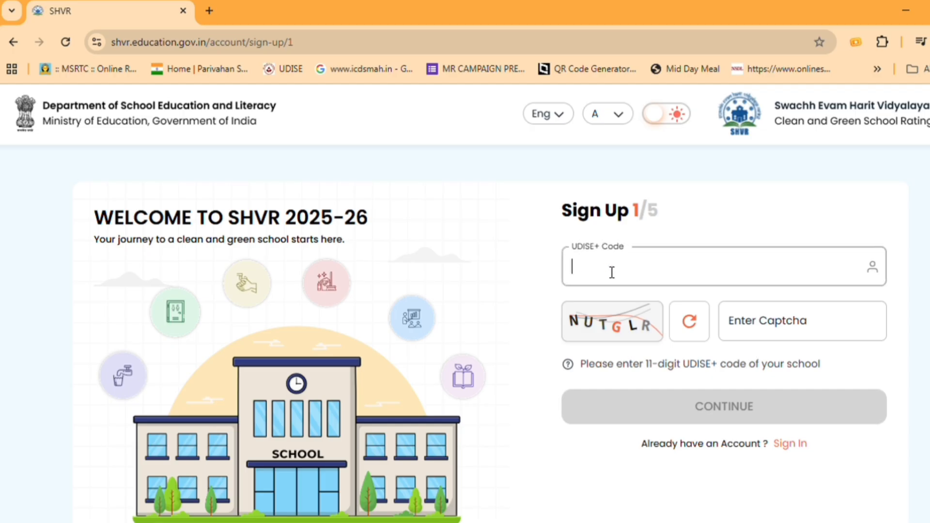
pyautogui.write('2725')
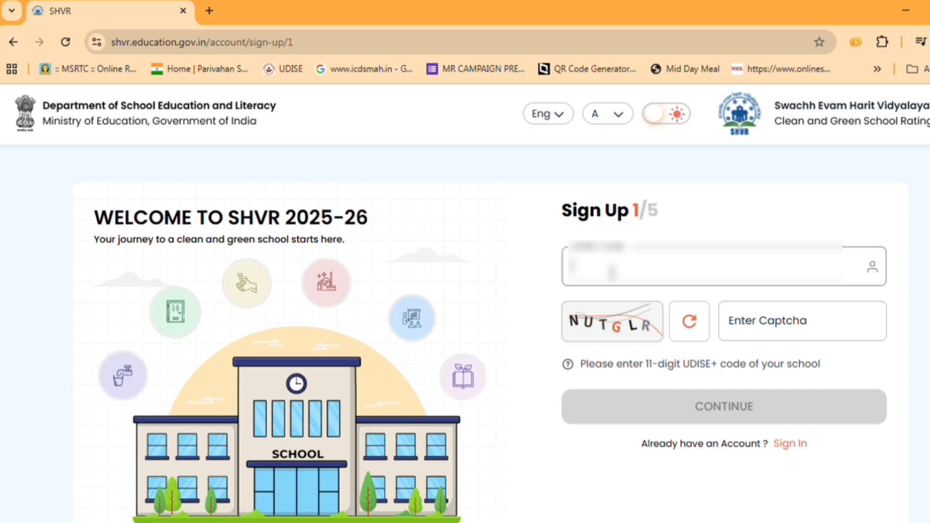
pyautogui.write('01')
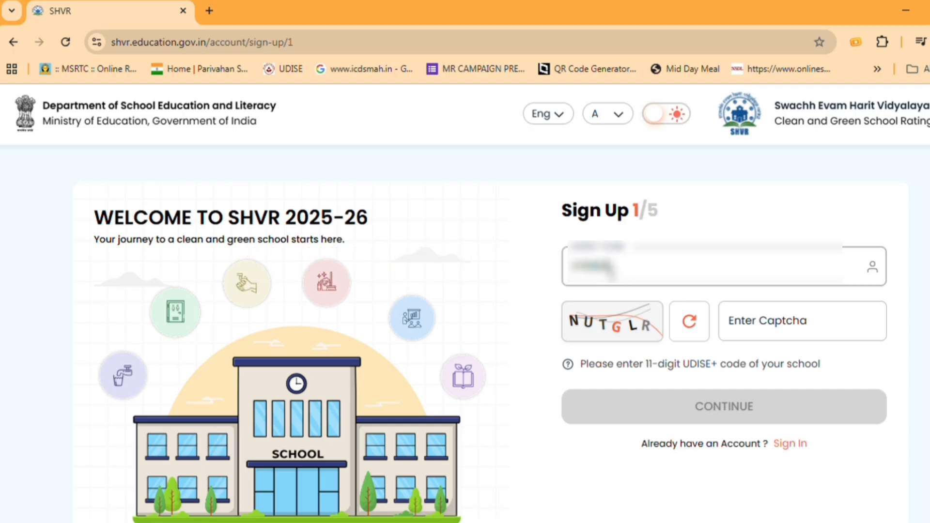
pyautogui.write('010')
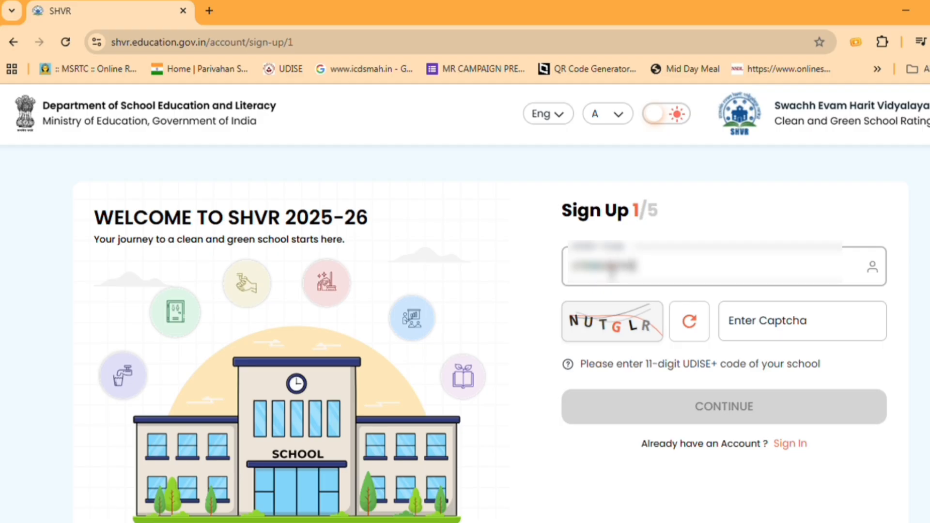
pyautogui.click(749, 328)
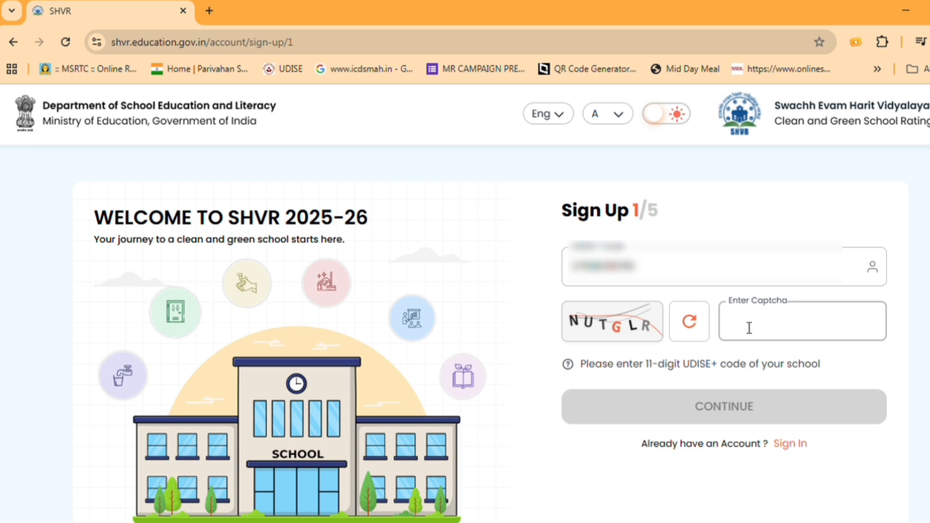
pyautogui.write('NUTGLR')
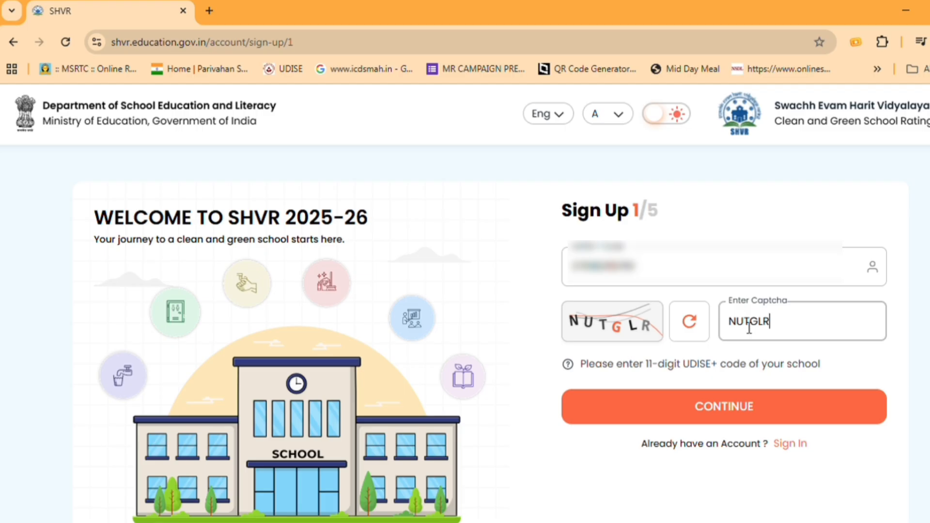
pyautogui.click(730, 416)
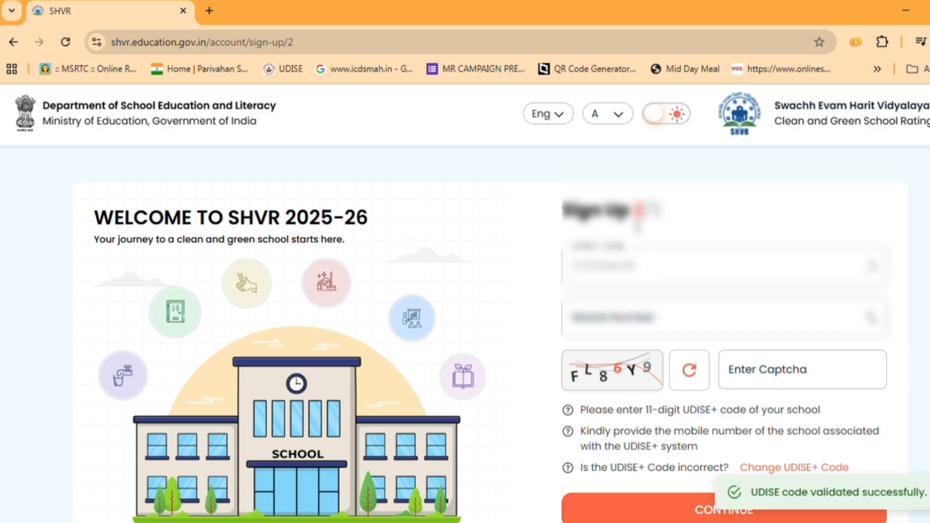
# Fill in the school's mobile number associated with the UDISE+ system.
pyautogui.click(601, 330)
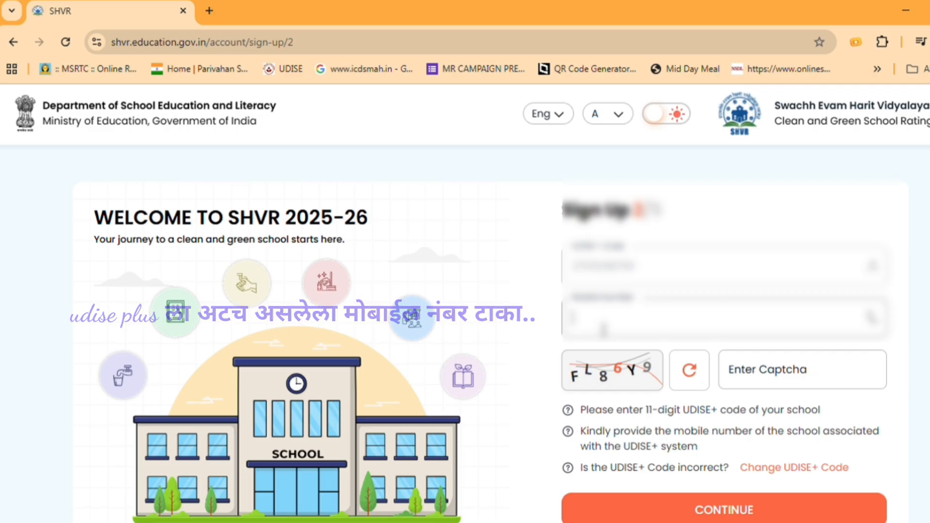
pyautogui.write('9')
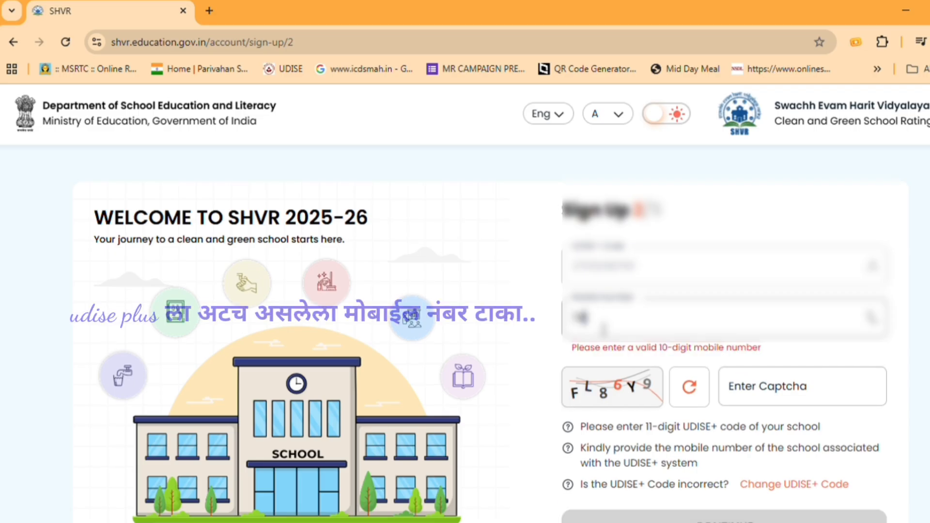
pyautogui.write('88')
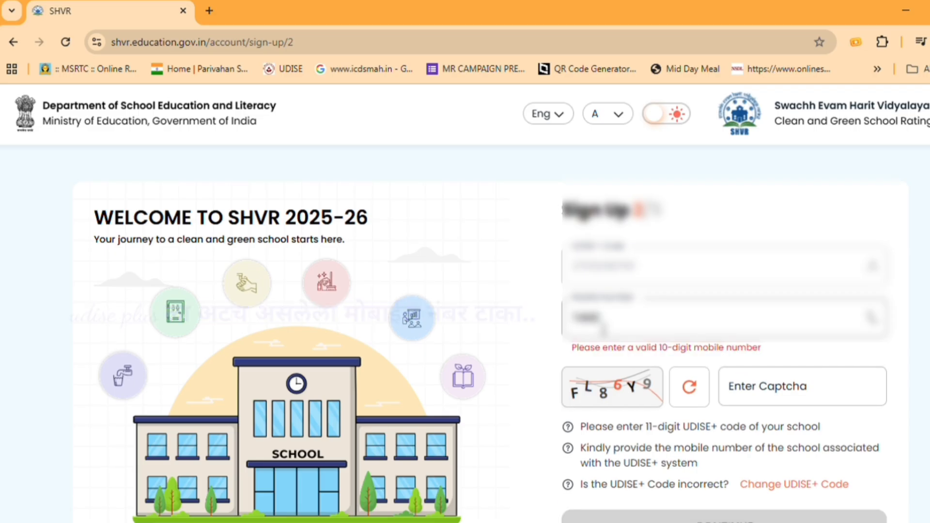
pyautogui.write('888')
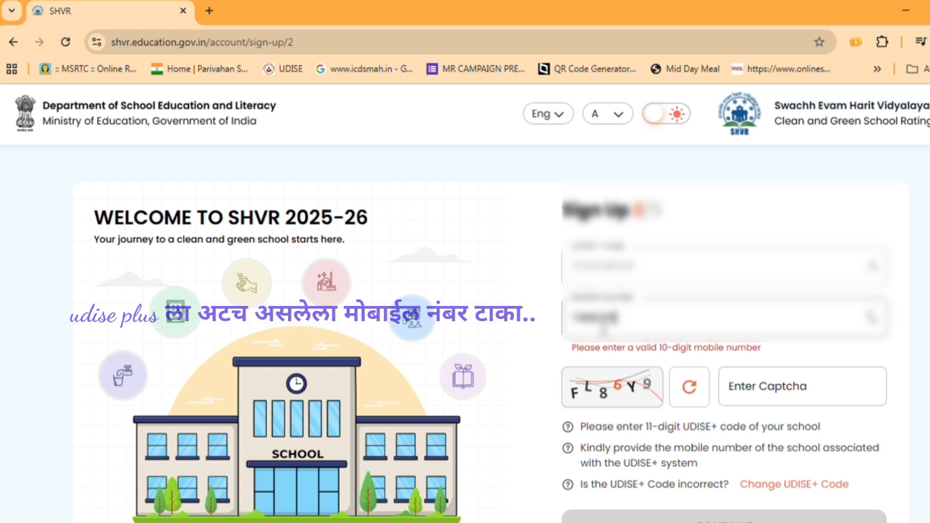
pyautogui.write('88')
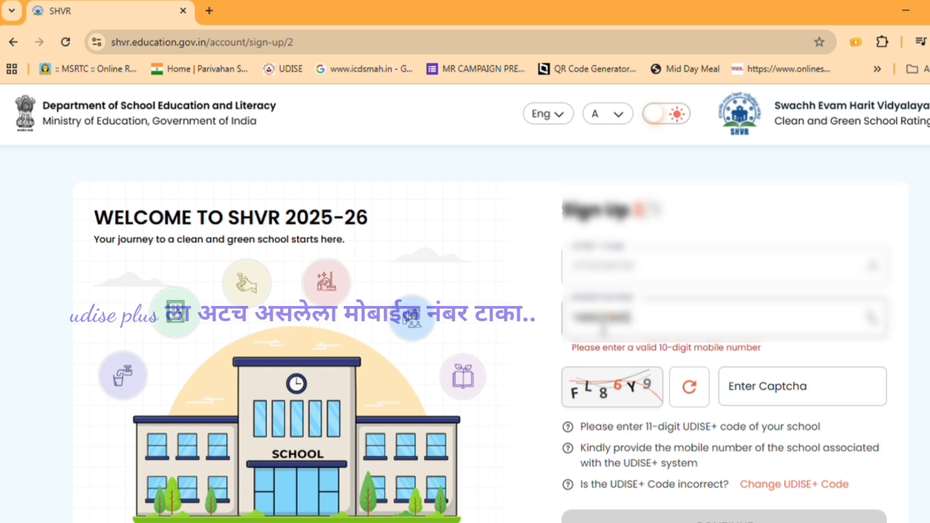
# Enter the displayed captcha in the second sign-up stage and submit it to request the OTP.
pyautogui.click(738, 372)
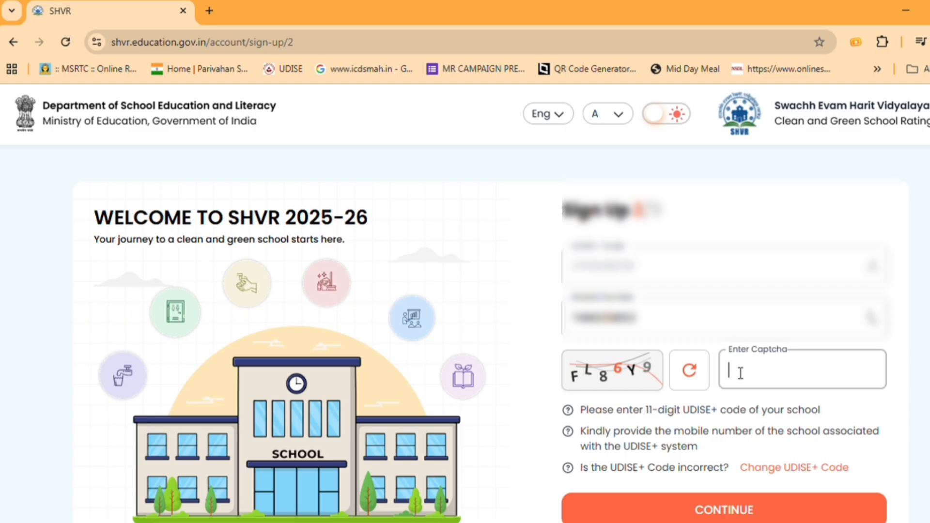
pyautogui.write('FL86Y9')
pyautogui.scroll(-2, 791, 436)
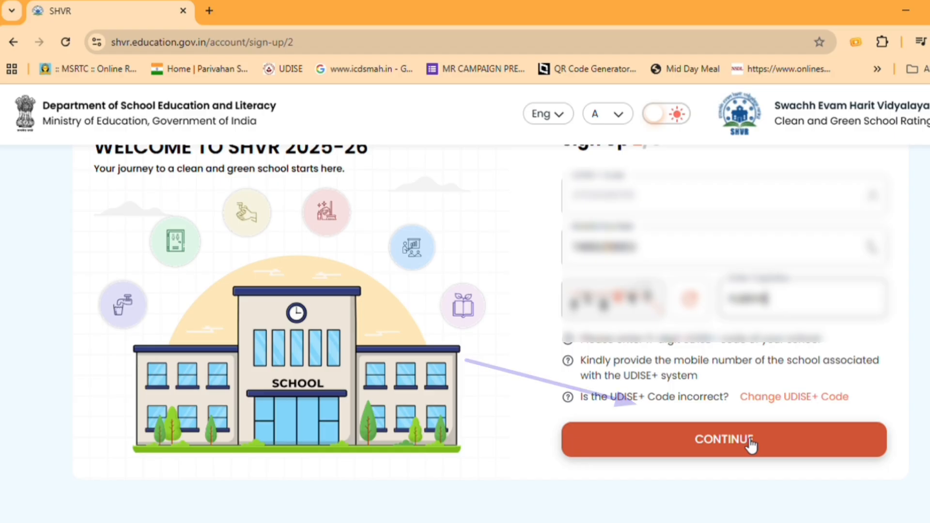
pyautogui.click(752, 444)
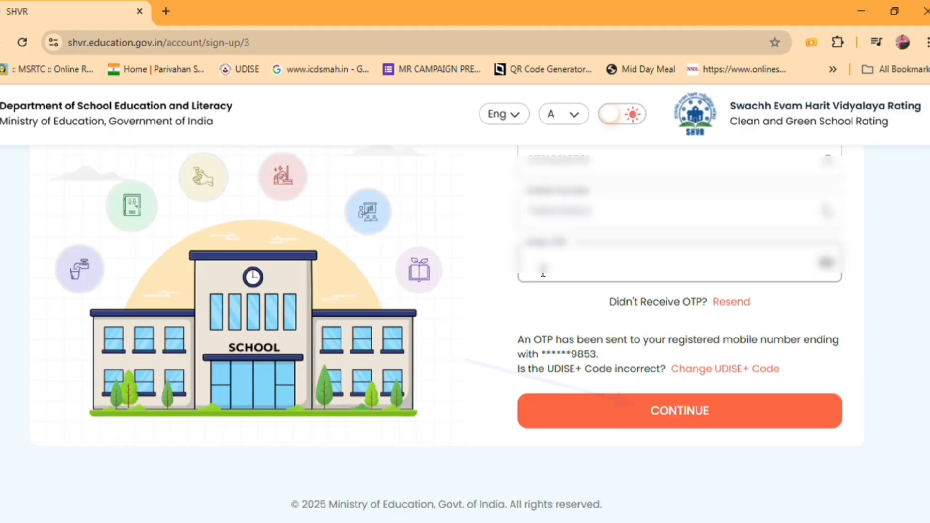
# Enter the OTP sent to the registered mobile number and continue to the school confirmation stage.
pyautogui.click(543, 271)
pyautogui.write('•')
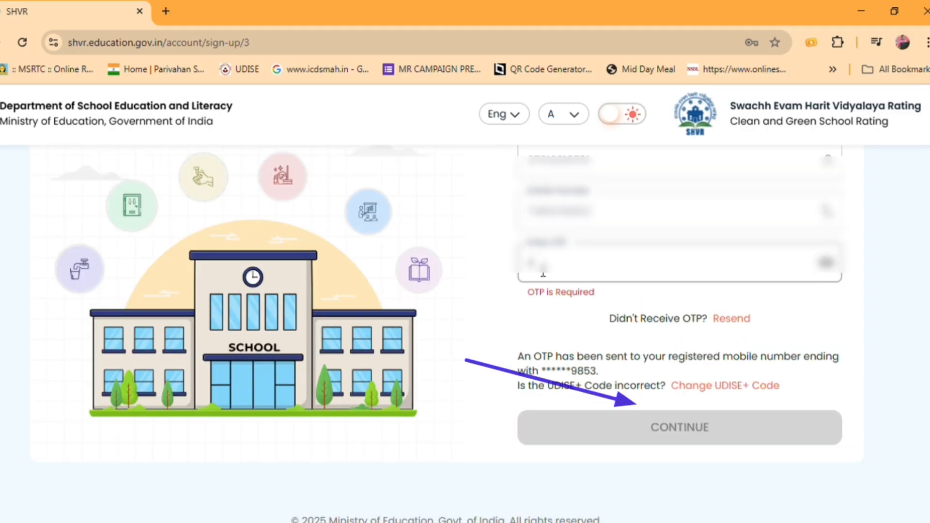
pyautogui.write('•••••')
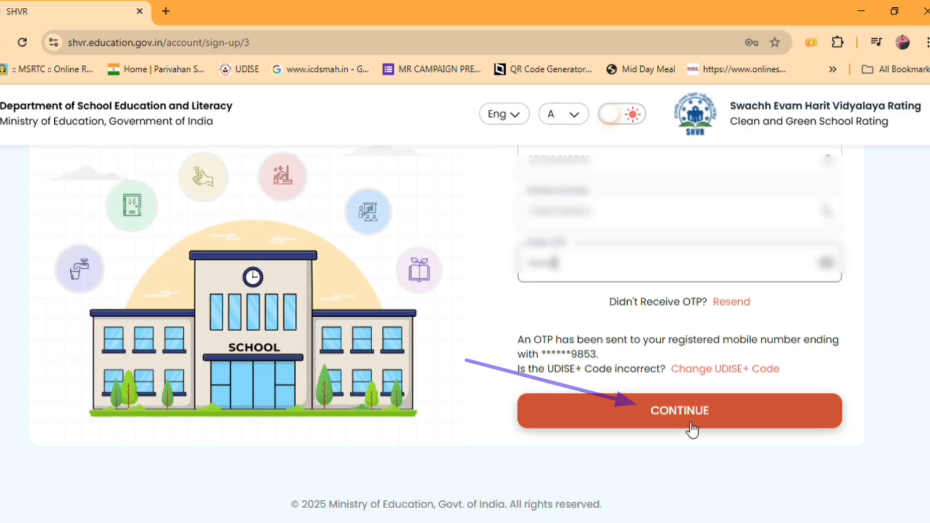
pyautogui.click(685, 416)
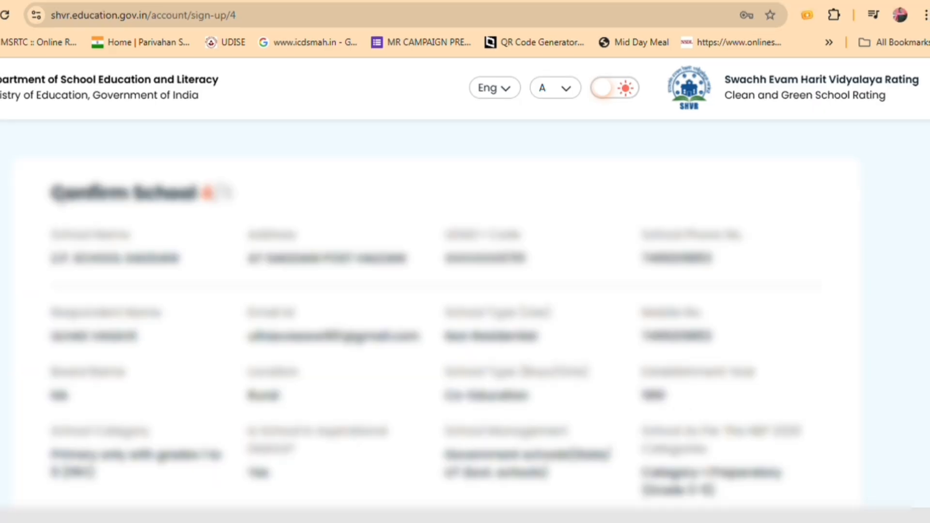
# Set the Designation of Respondent to Teacher and answer No to whether the school is located in a border village.
pyautogui.moveTo(51, 193); pyautogui.dragTo(763, 192)
pyautogui.click(762, 189)
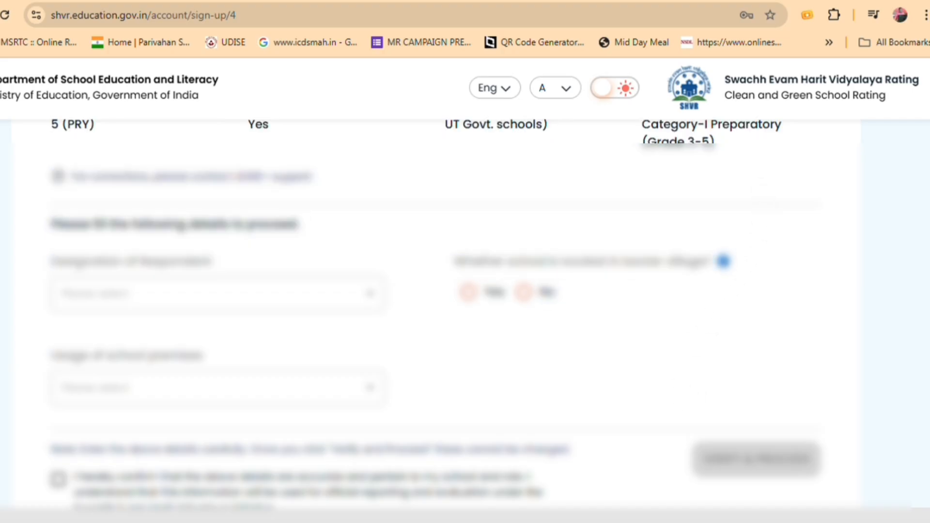
pyautogui.scroll(5, 926, 223)
pyautogui.scroll(-3, 926, 223)
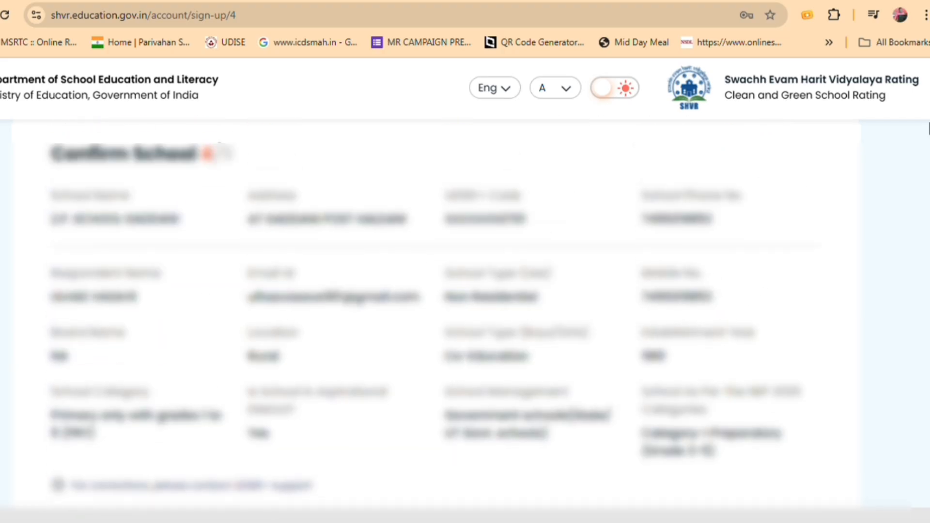
pyautogui.scroll(-3, 926, 232)
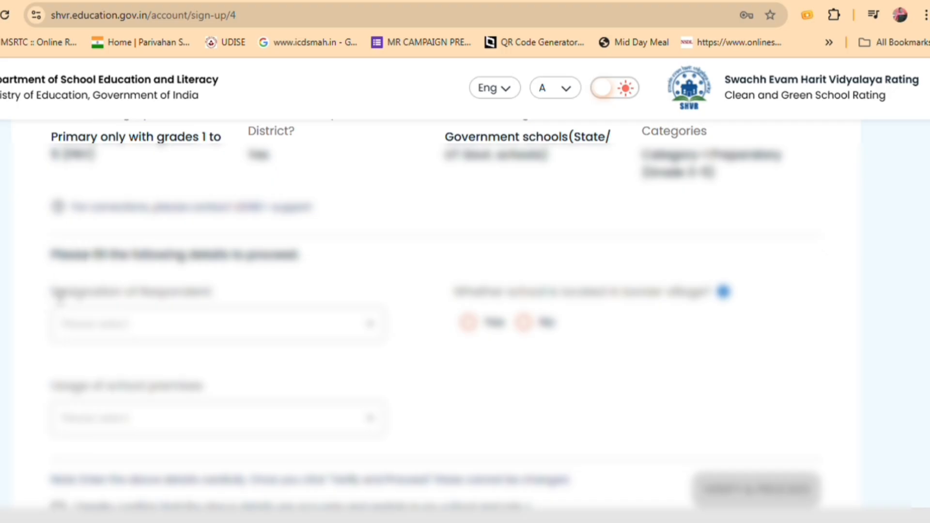
pyautogui.moveTo(57, 293); pyautogui.dragTo(255, 294)
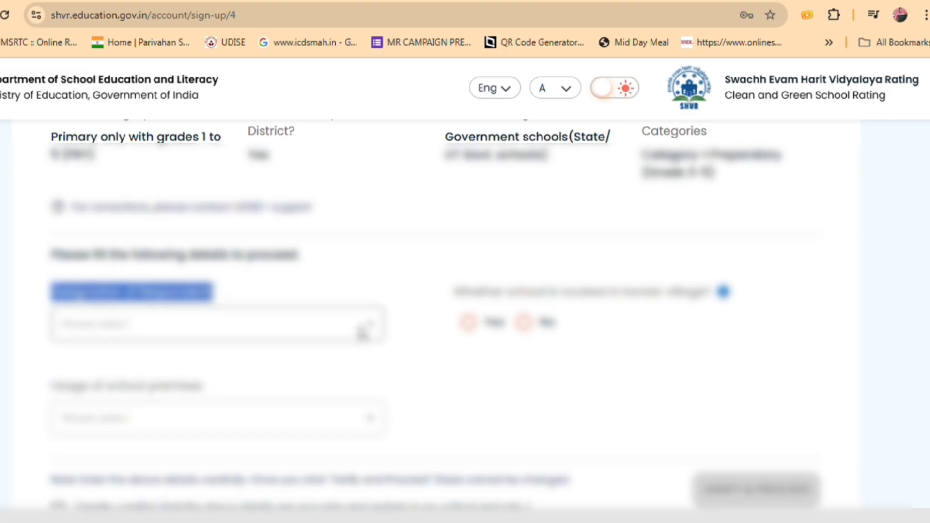
pyautogui.click(364, 331)
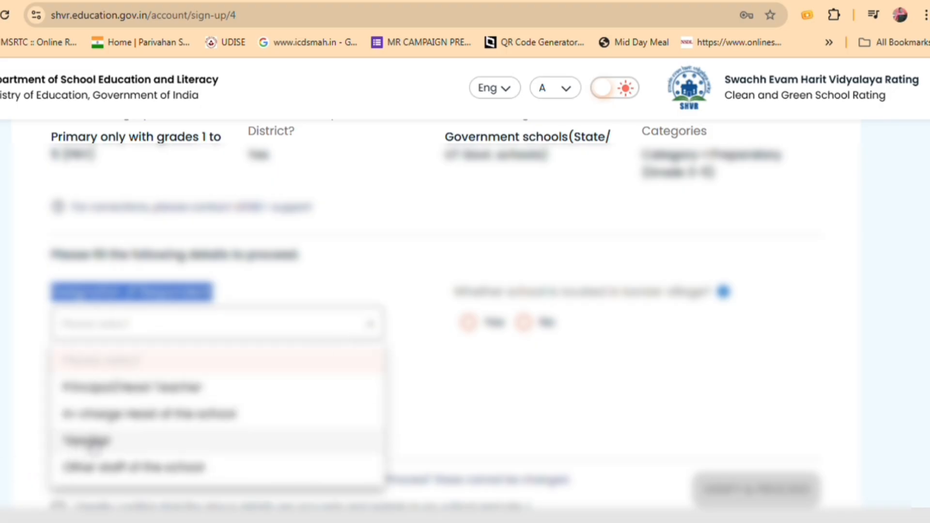
pyautogui.click(90, 441)
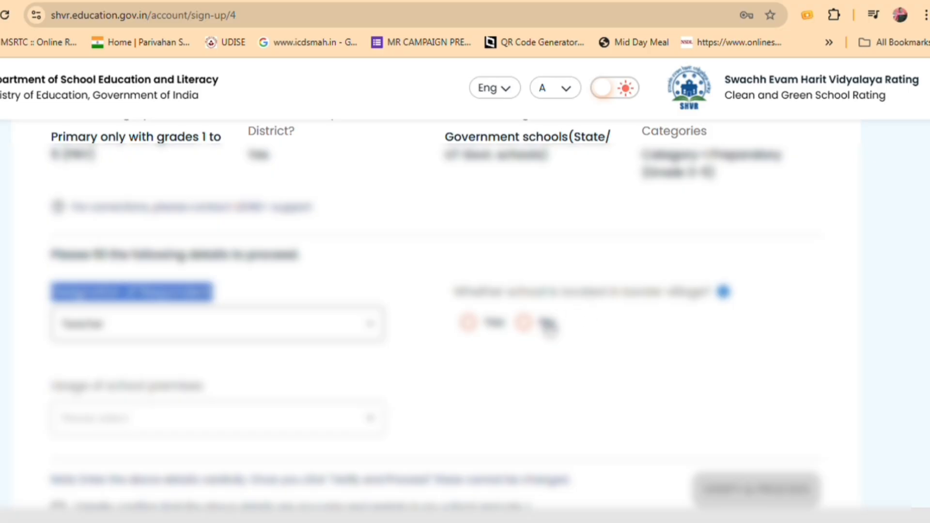
pyautogui.click(524, 323)
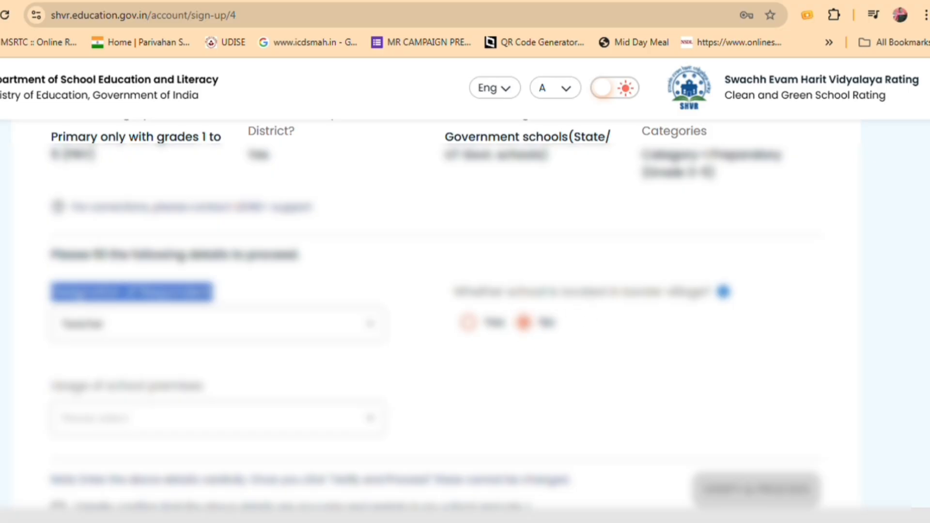
# Set the usage of school premises to "Single School – Single shift".
pyautogui.scroll(-2, 435, 315)
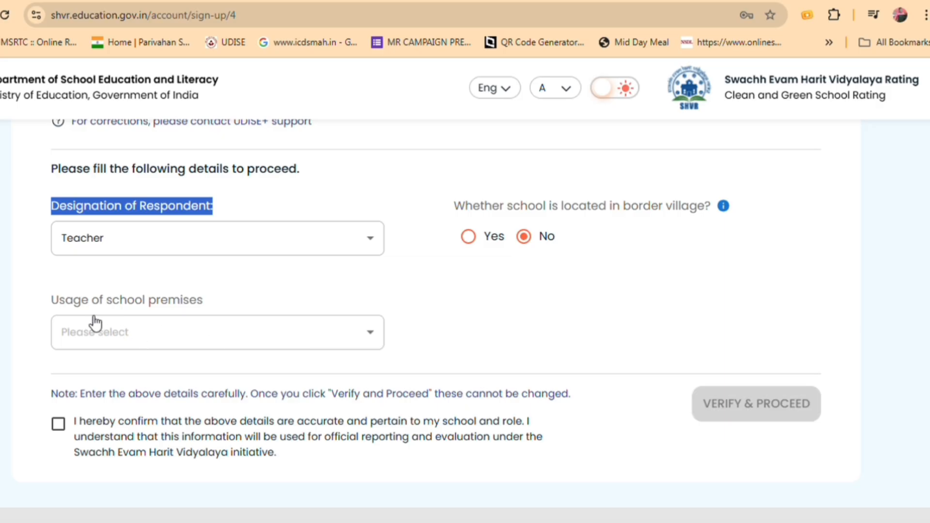
pyautogui.click(373, 342)
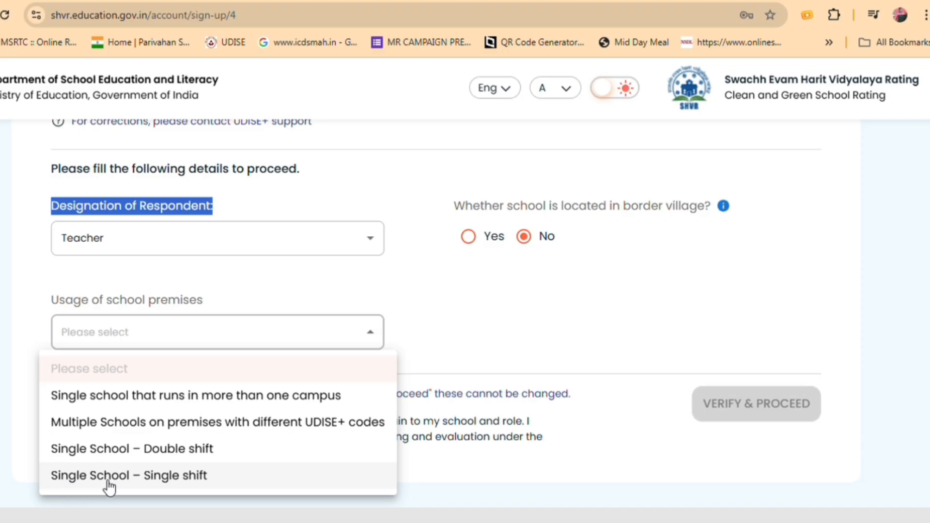
pyautogui.click(180, 477)
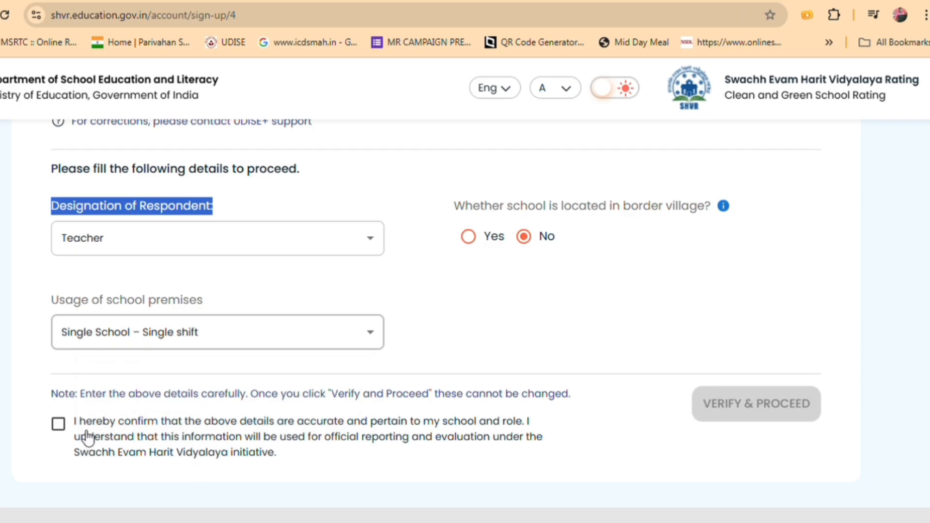
# Confirm that the school details are accurate, agree to the Terms and Conditions, and verify them to proceed to password creation.
pyautogui.click(59, 425)
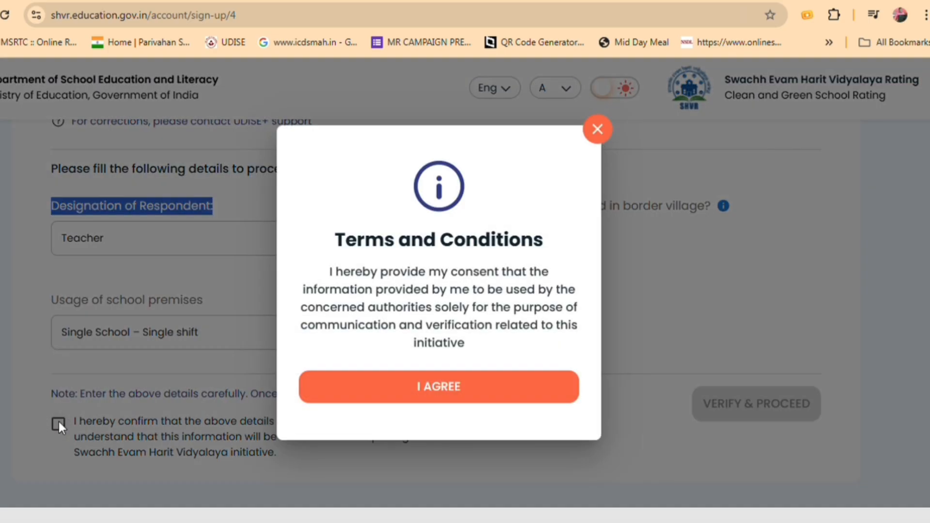
pyautogui.click(425, 389)
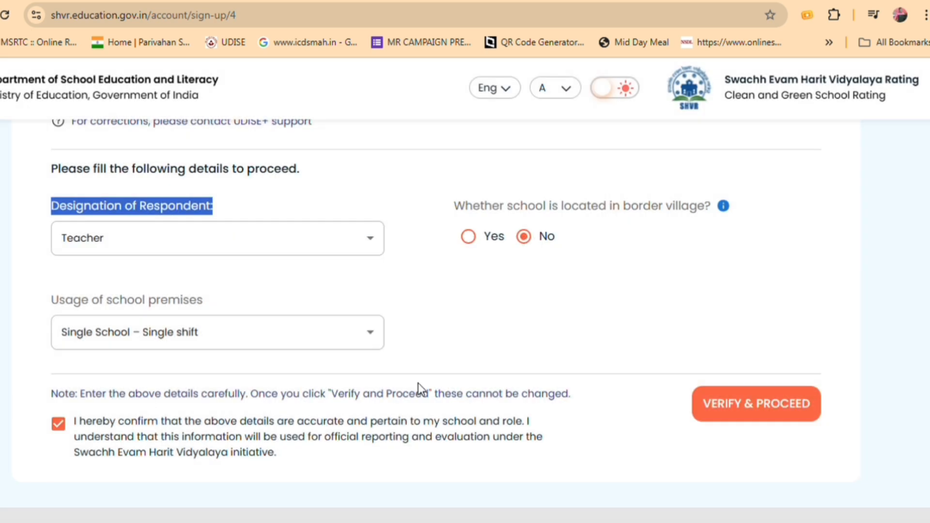
pyautogui.click(730, 406)
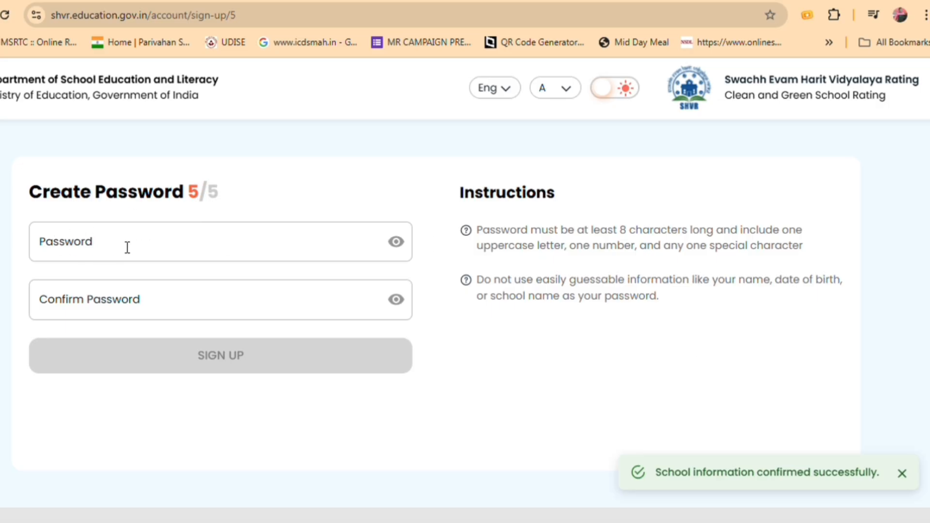
# Enter the new account password in the Password field and repeat it in the Confirm Password field.
pyautogui.click(44, 256)
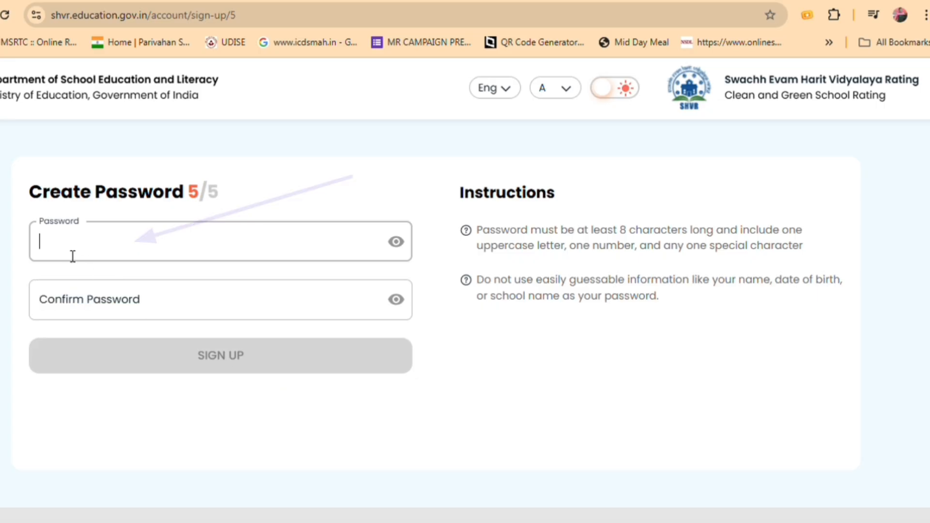
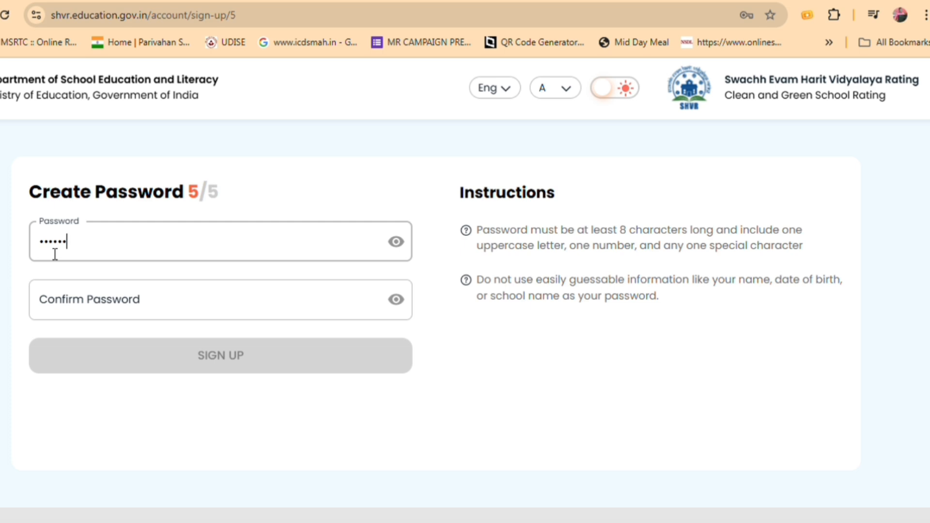
pyautogui.click(52, 296)
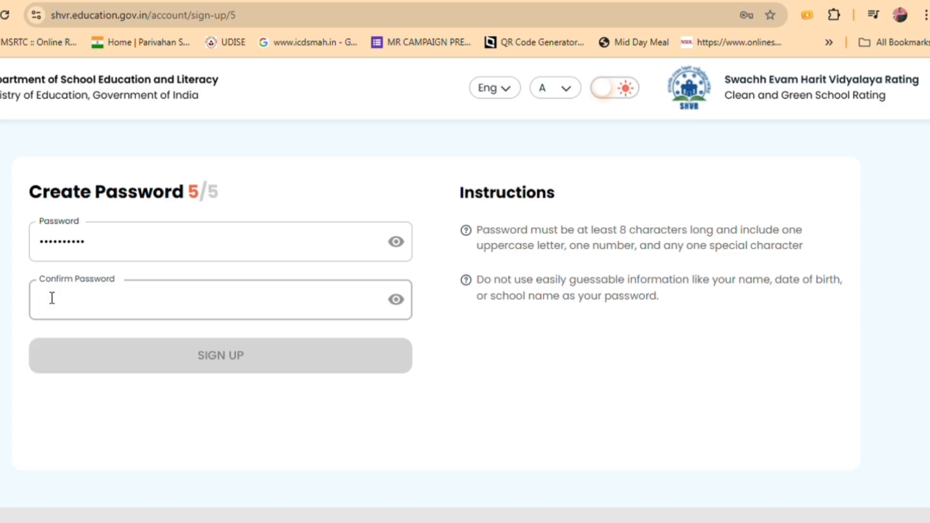
pyautogui.write('••••••••••')
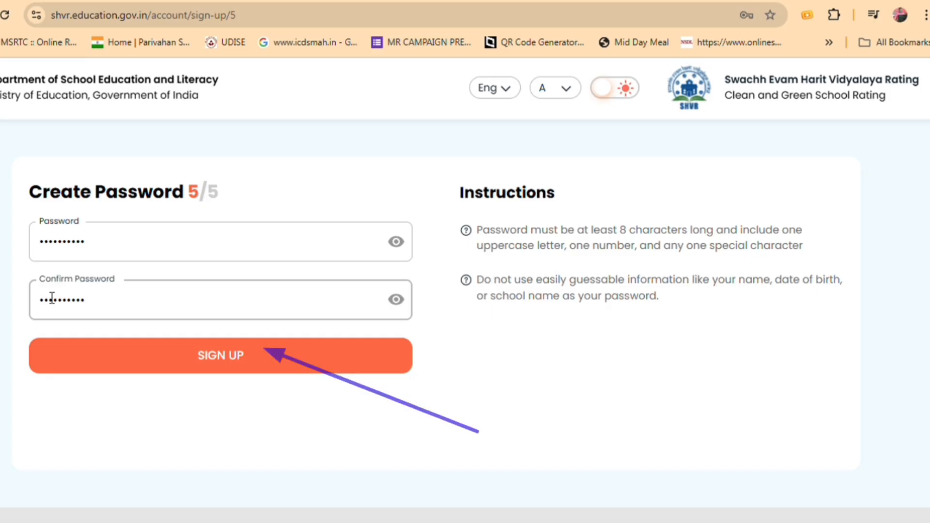
# Submit the sign-up, repeating the submission if needed, and acknowledge its completion to continue to the school profile.
pyautogui.click(205, 361)
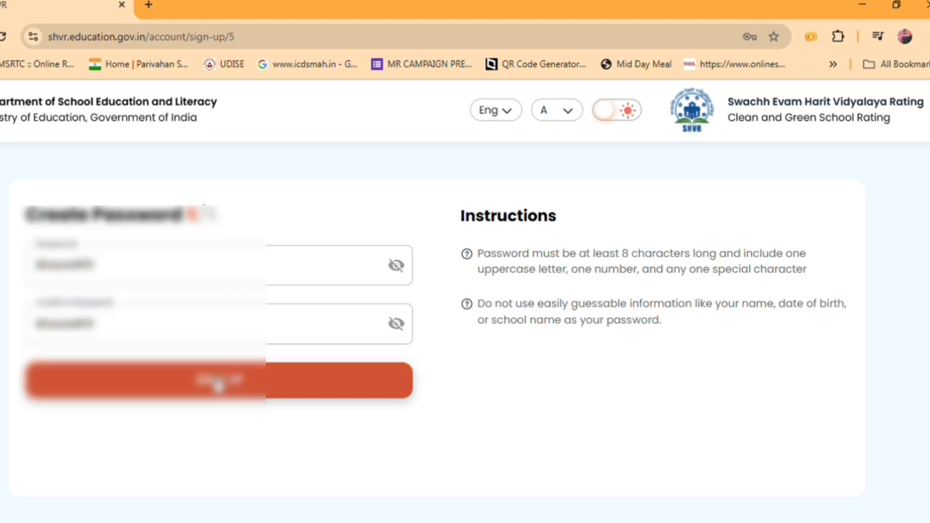
pyautogui.click(219, 385)
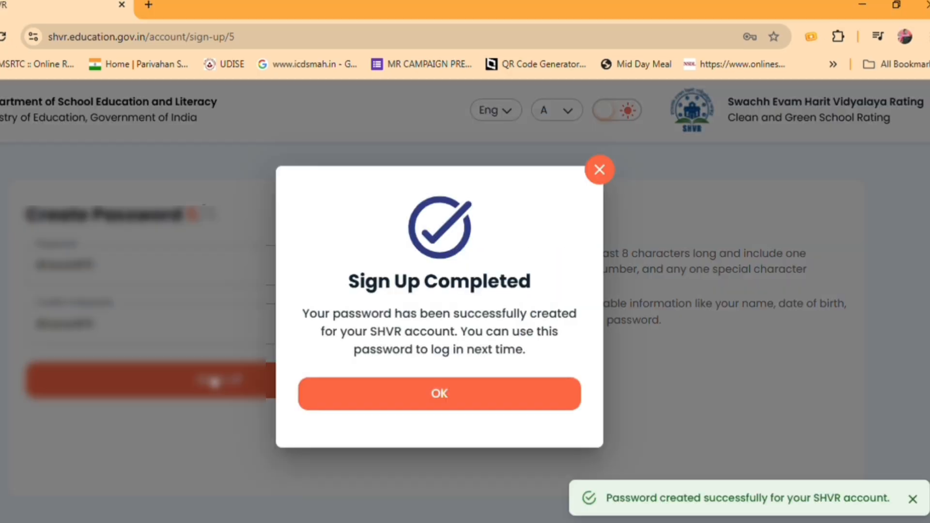
pyautogui.click(448, 395)
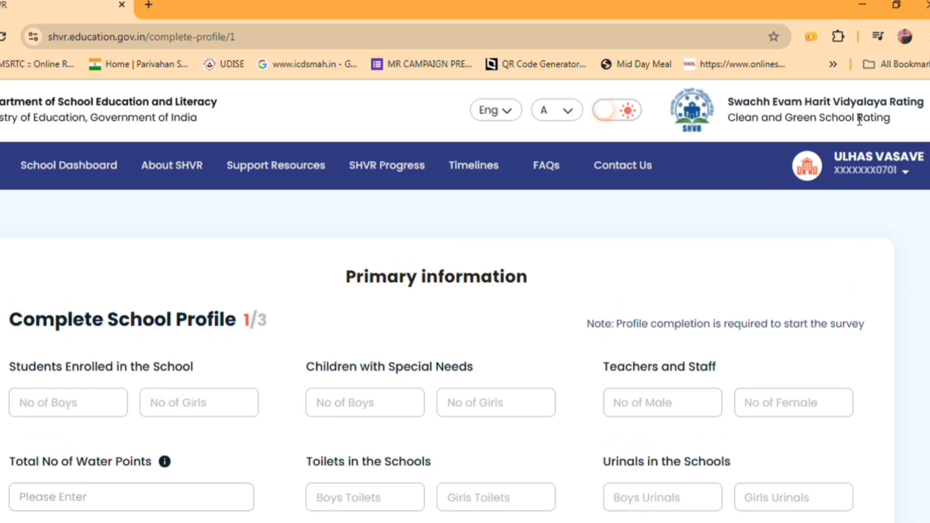
# Examine the account menu options and the fields in the first stage of the Complete School Profile form.
pyautogui.doubleClick(842, 156)
pyautogui.moveTo(882, 168); pyautogui.dragTo(927, 162)
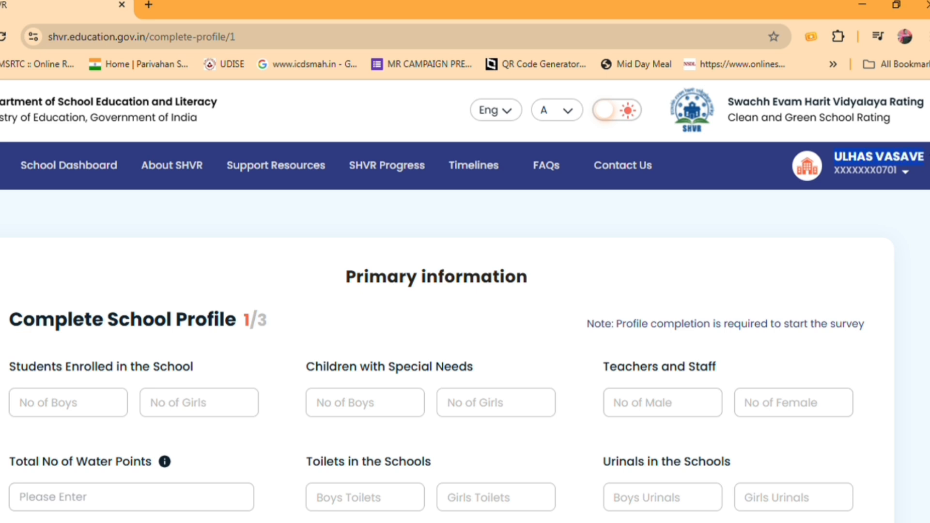
pyautogui.click(906, 173)
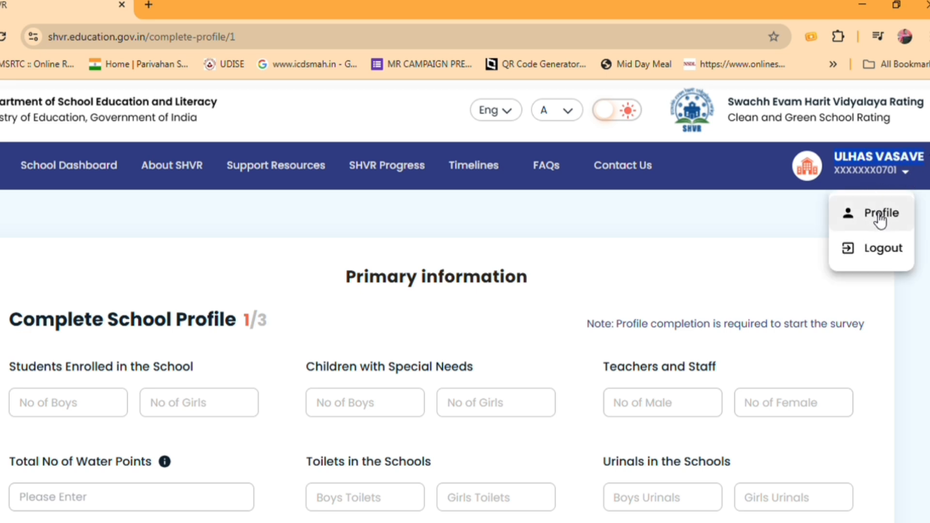
pyautogui.click(447, 238)
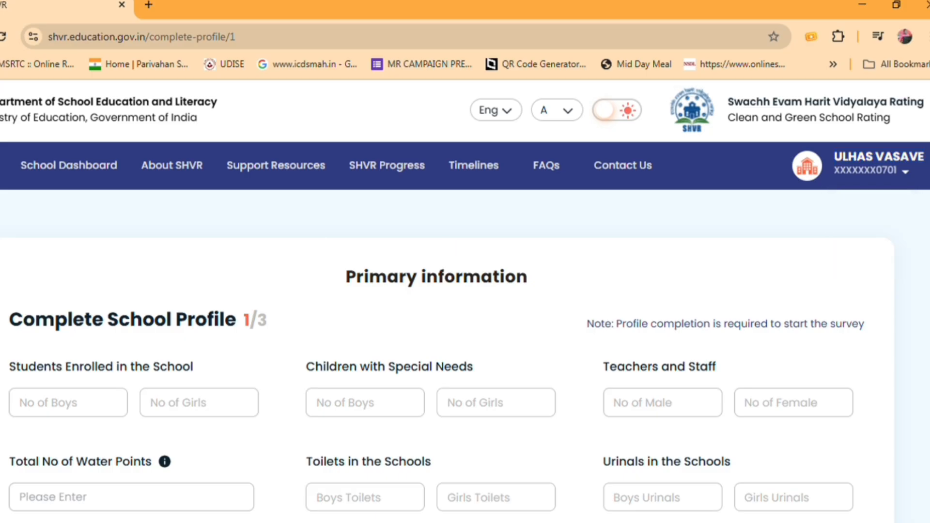
pyautogui.scroll(-2, 72, 380)
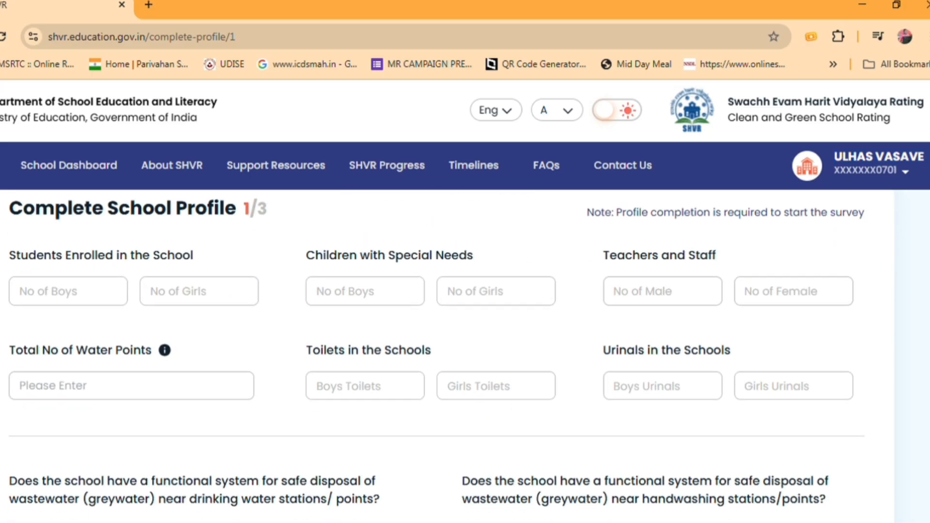
pyautogui.scroll(1, 71, 381)
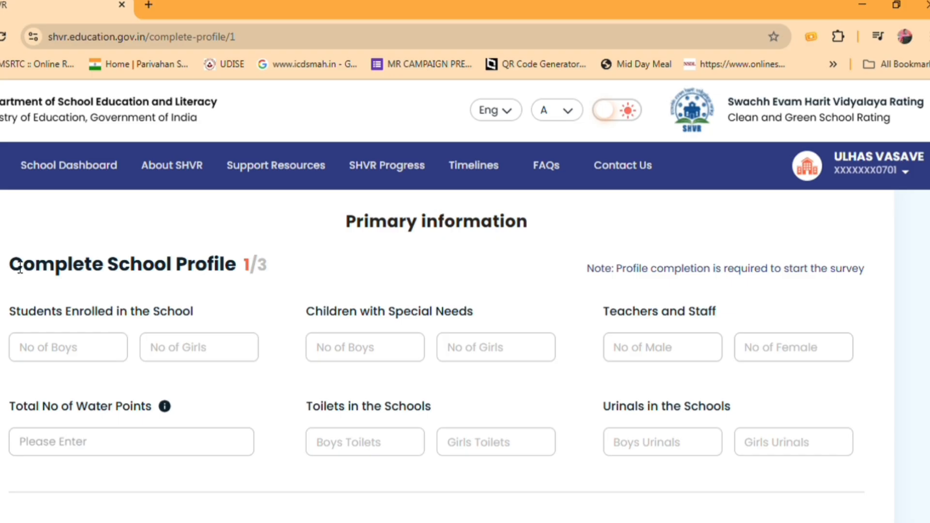
pyautogui.moveTo(24, 264); pyautogui.dragTo(333, 259)
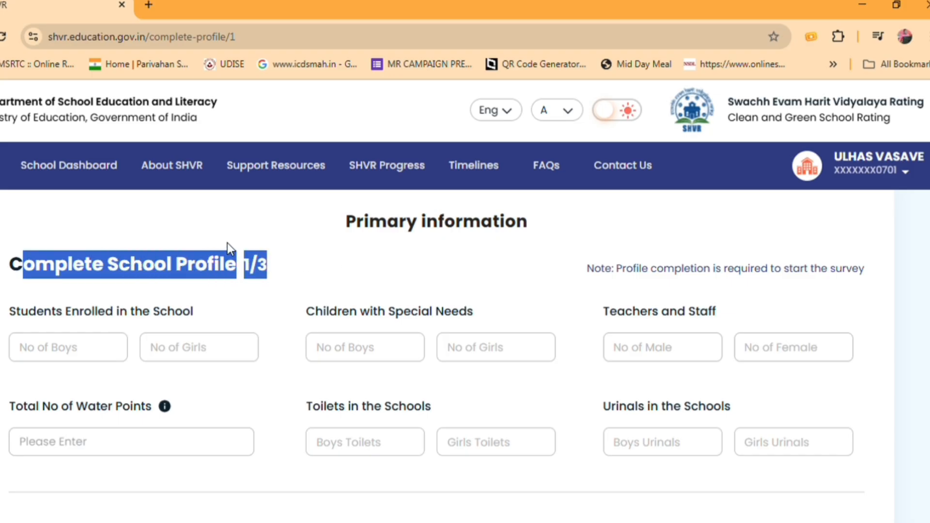
pyautogui.click(201, 231)
# Set the students enrolled to 7 boys and 6 girls, and the children with special needs to 0 boys and 0 girls.
pyautogui.click(49, 357)
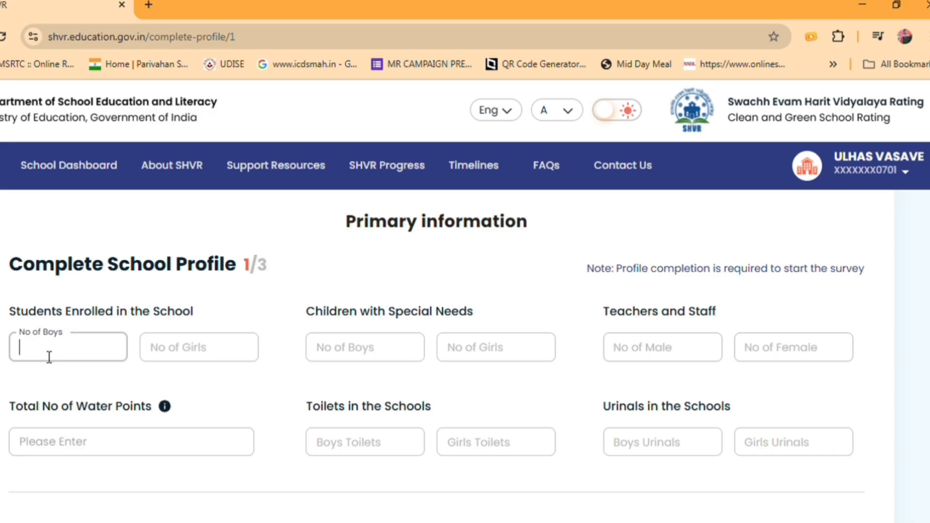
pyautogui.write('7')
pyautogui.click(218, 355)
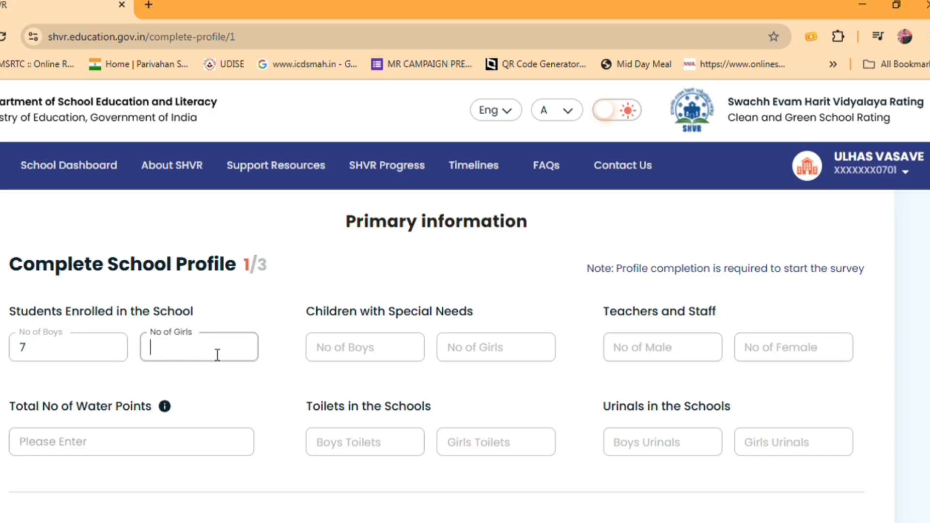
pyautogui.write('6')
pyautogui.click(318, 353)
pyautogui.write('0')
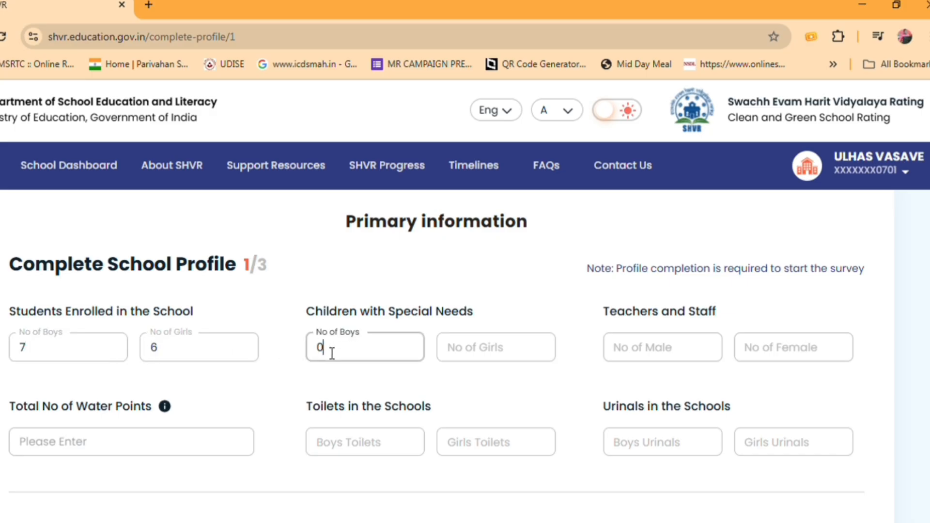
pyautogui.click(470, 357)
pyautogui.write('0')
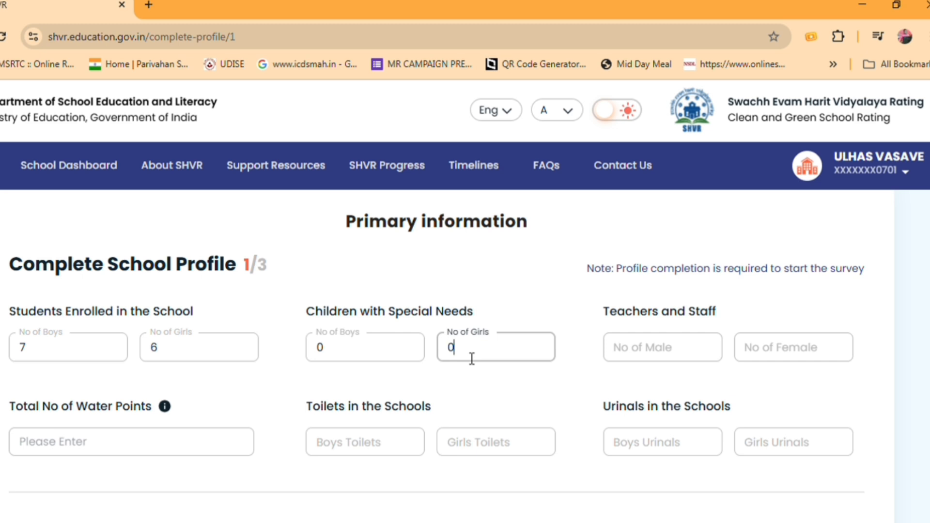
# Set the Teachers and Staff numbers to 2 male and 0 female.
pyautogui.click(630, 354)
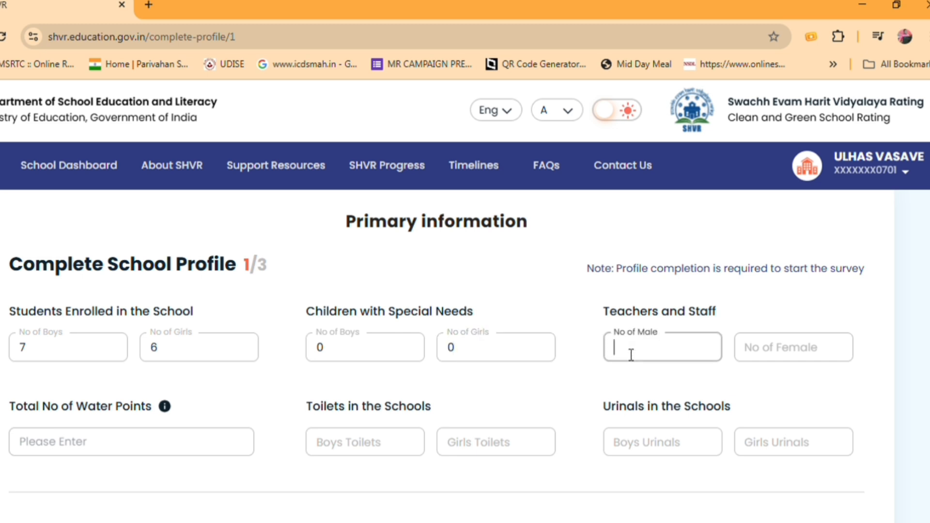
pyautogui.write('2')
pyautogui.click(761, 357)
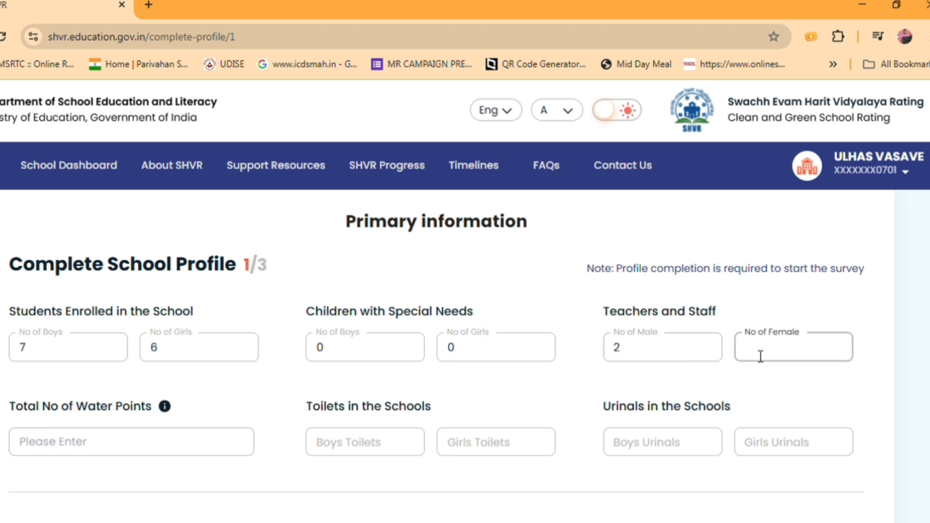
pyautogui.write('0')
# Set the total number of water points to 3 and the school toilets to 1 for boys and 1 for girls.
pyautogui.click(68, 455)
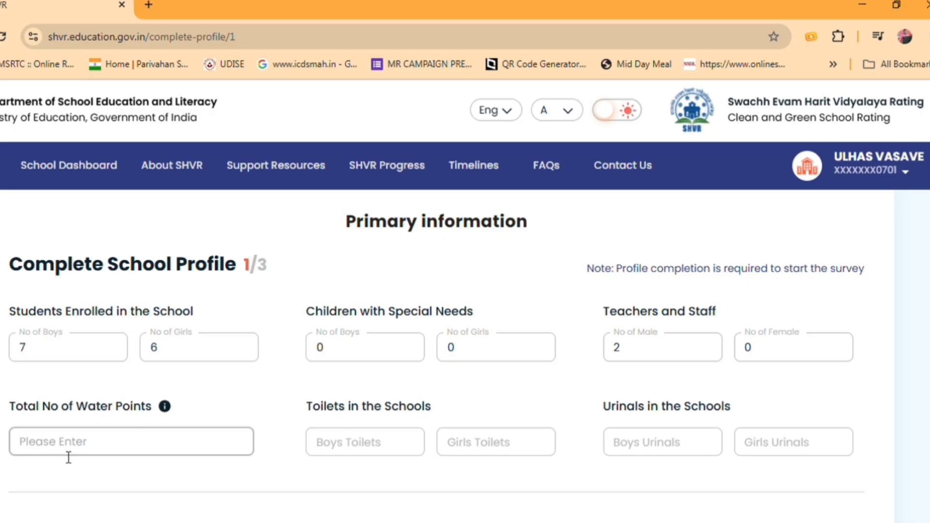
pyautogui.scroll(-3, 436, 339)
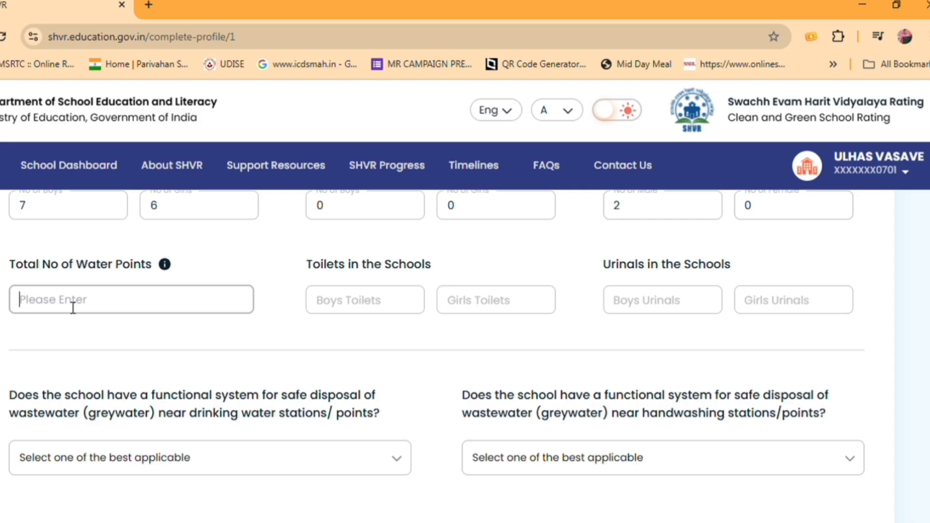
pyautogui.write('3')
pyautogui.click(379, 305)
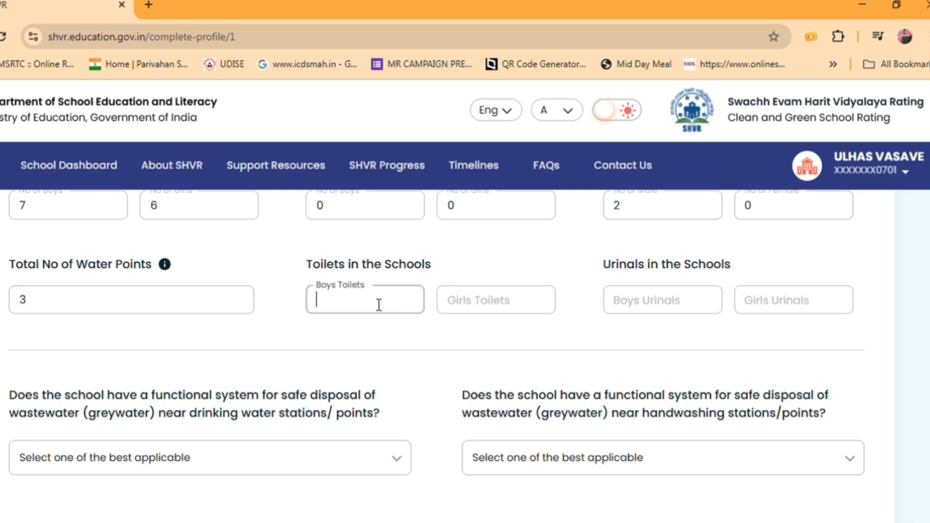
pyautogui.write('1')
pyautogui.click(478, 308)
pyautogui.write('1')
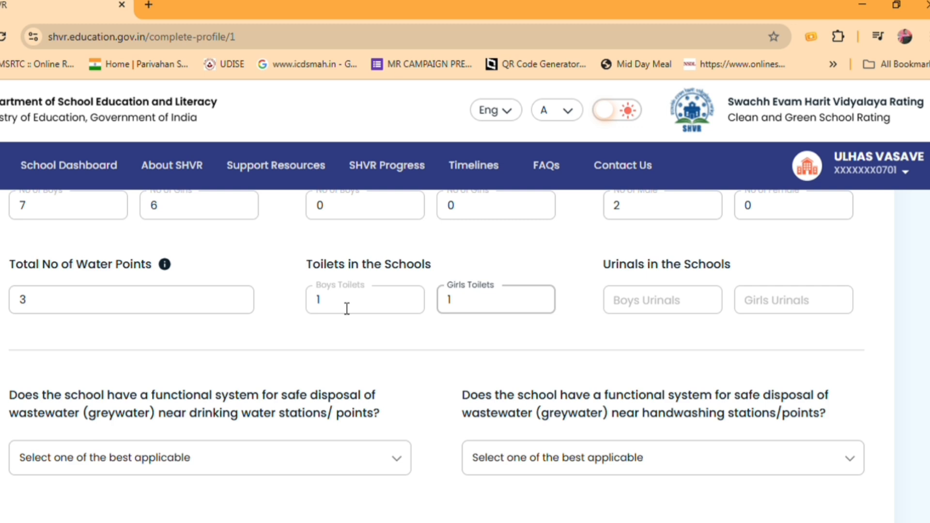
# Set the urinals in the school to 2 for boys and 2 for girls.
pyautogui.click(659, 310)
pyautogui.write('2')
pyautogui.click(761, 306)
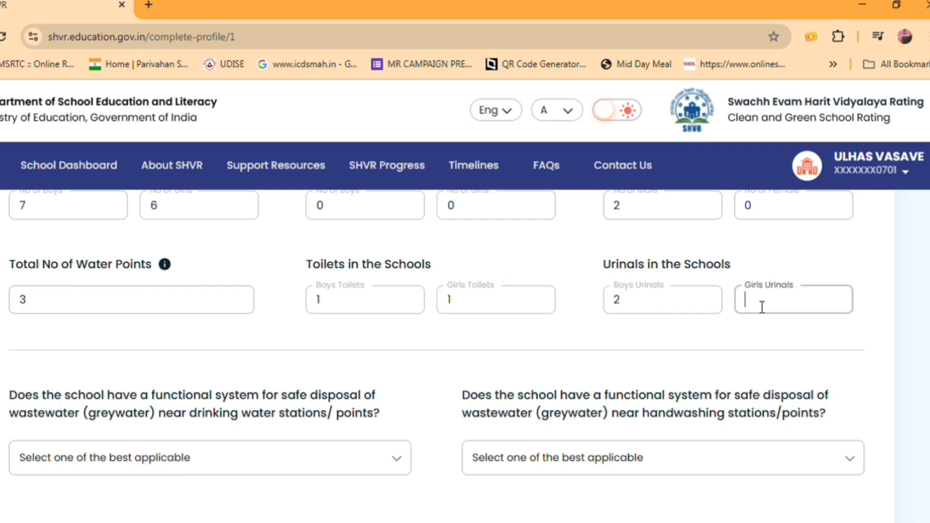
pyautogui.write('2')
# Answer both wastewater disposal questions, for drinking water and handwashing points, with "Disposed in functional soak pit" and save this profile stage.
pyautogui.scroll(-3, 436, 356)
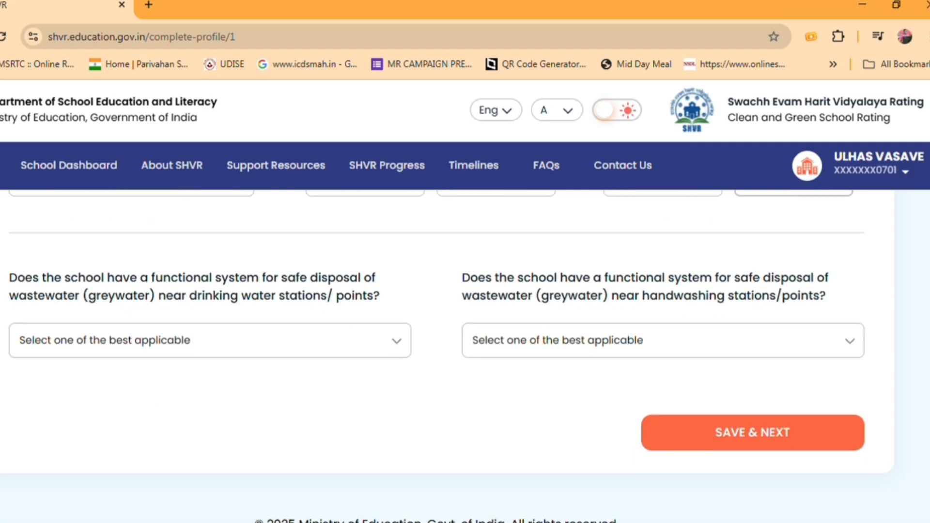
pyautogui.scroll(3, 435, 356)
pyautogui.scroll(2, 436, 356)
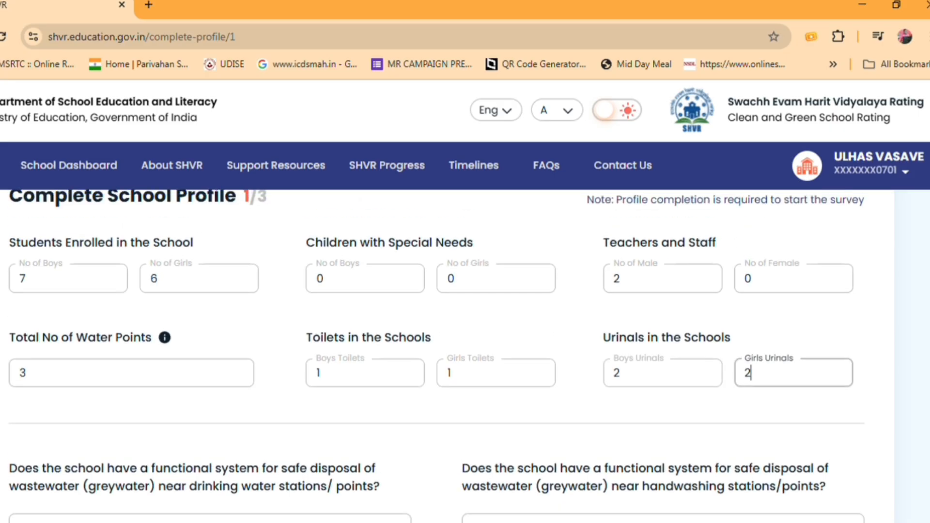
pyautogui.scroll(-4, 436, 356)
pyautogui.scroll(-1, 436, 356)
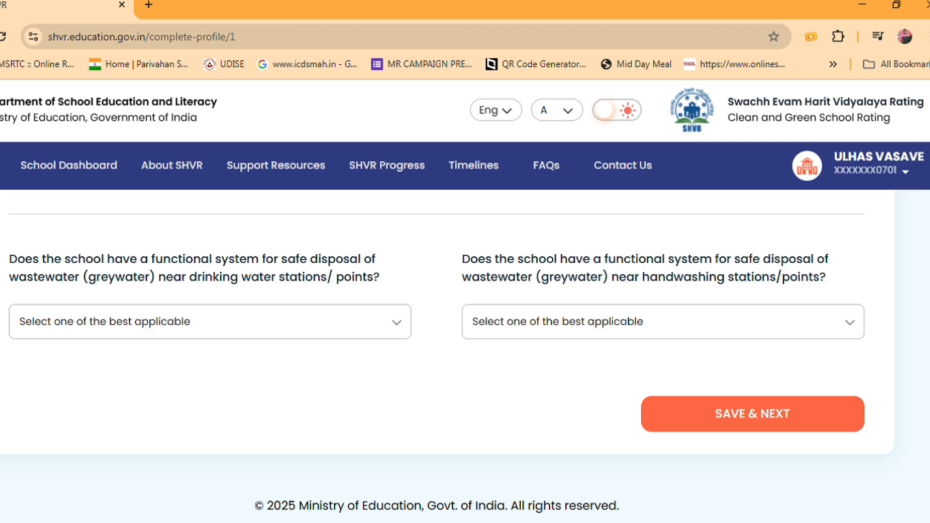
pyautogui.scroll(3, 561, 373)
pyautogui.scroll(-3, 561, 373)
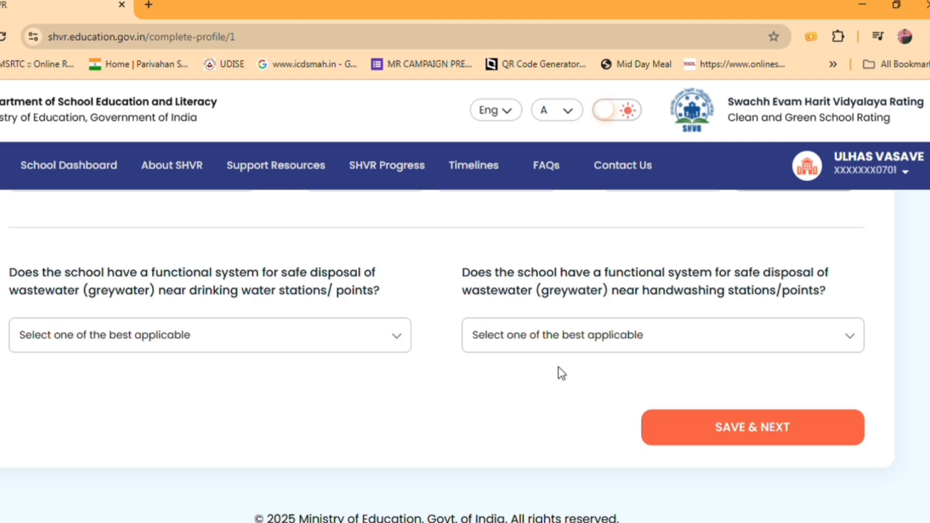
pyautogui.click(404, 343)
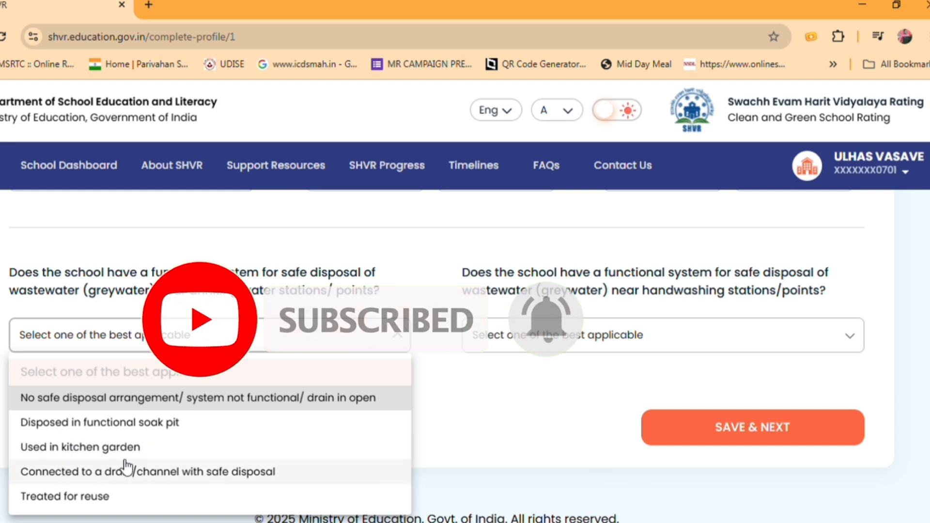
pyautogui.click(101, 428)
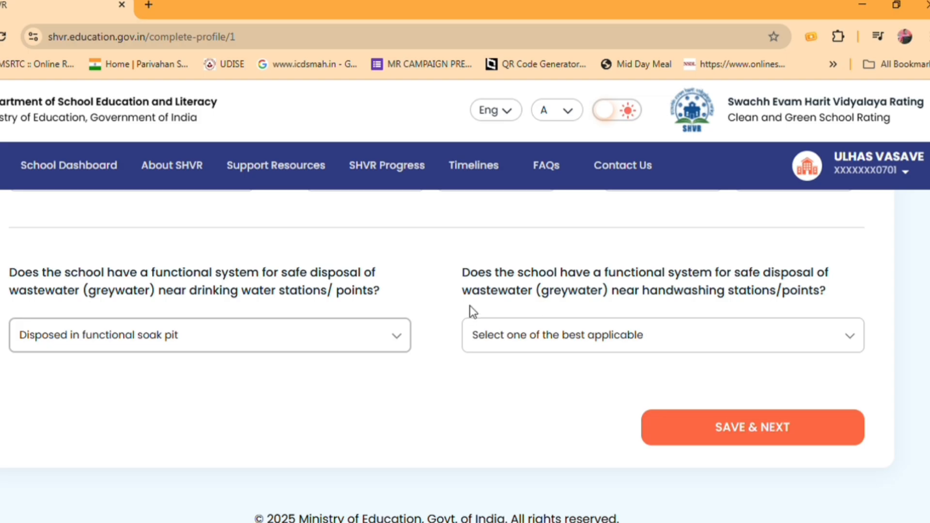
pyautogui.click(742, 332)
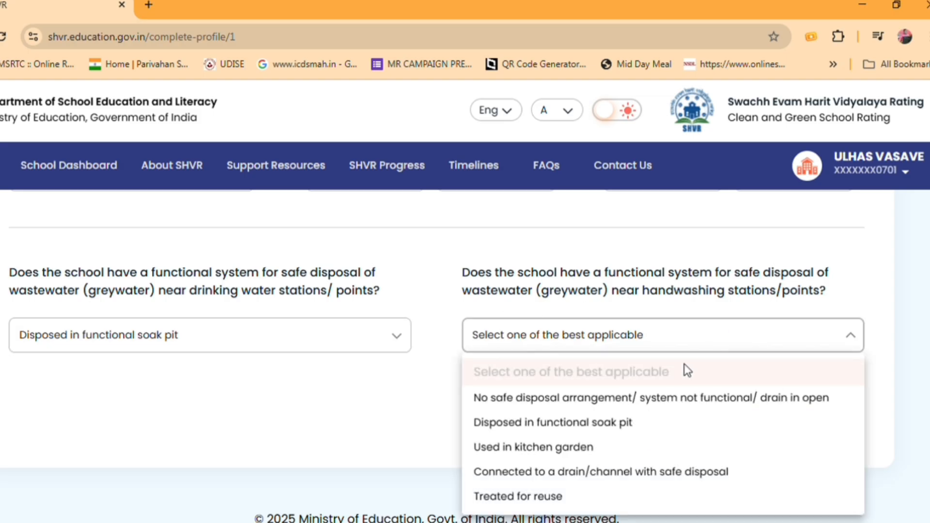
pyautogui.click(559, 422)
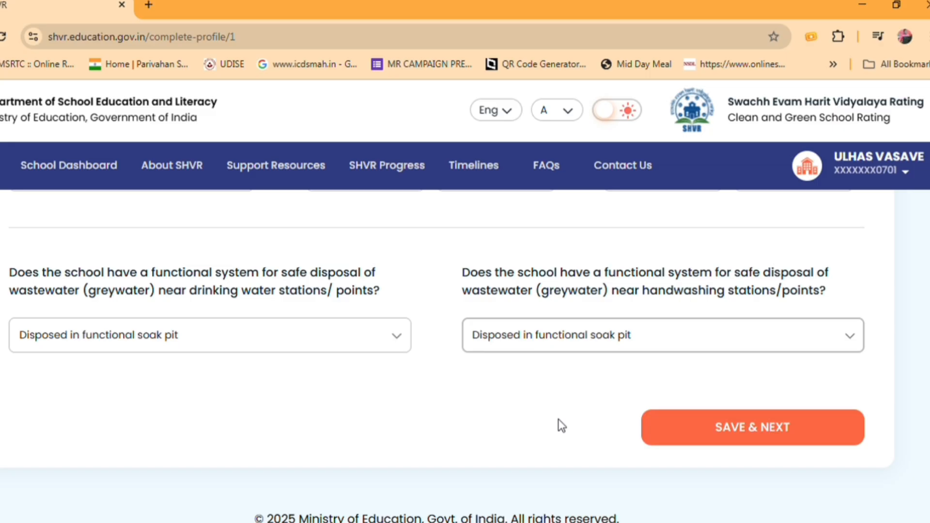
pyautogui.click(746, 427)
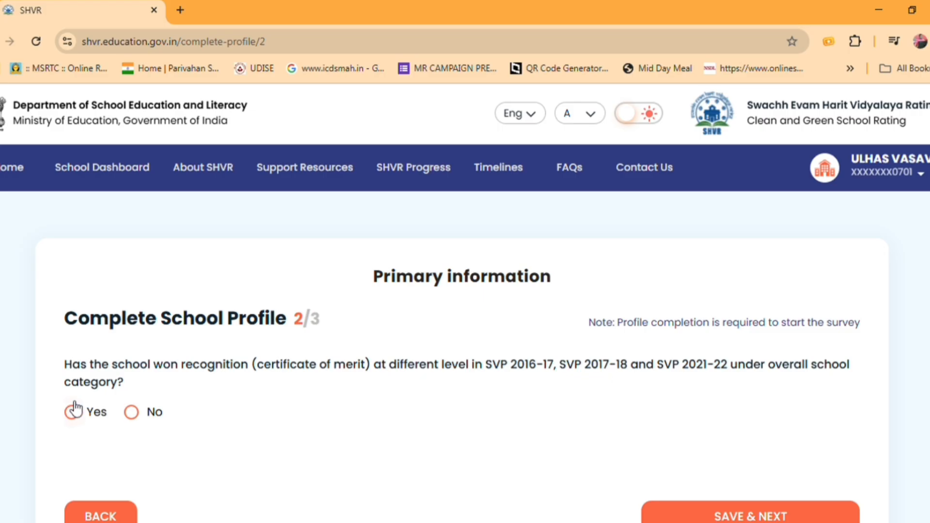
# Answer No to the question on SVP recognition under the overall school category and save profile stage 2.
pyautogui.click(134, 414)
pyautogui.scroll(-3, 462, 356)
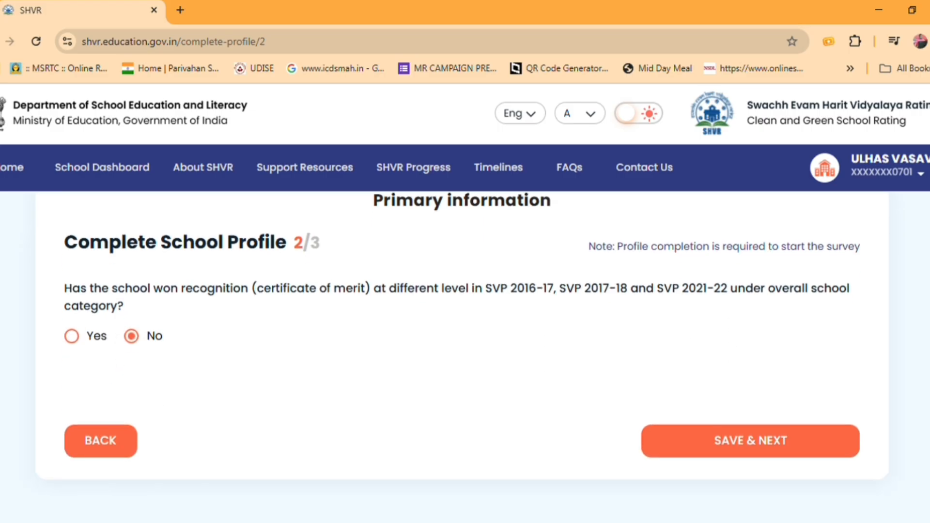
pyautogui.click(768, 410)
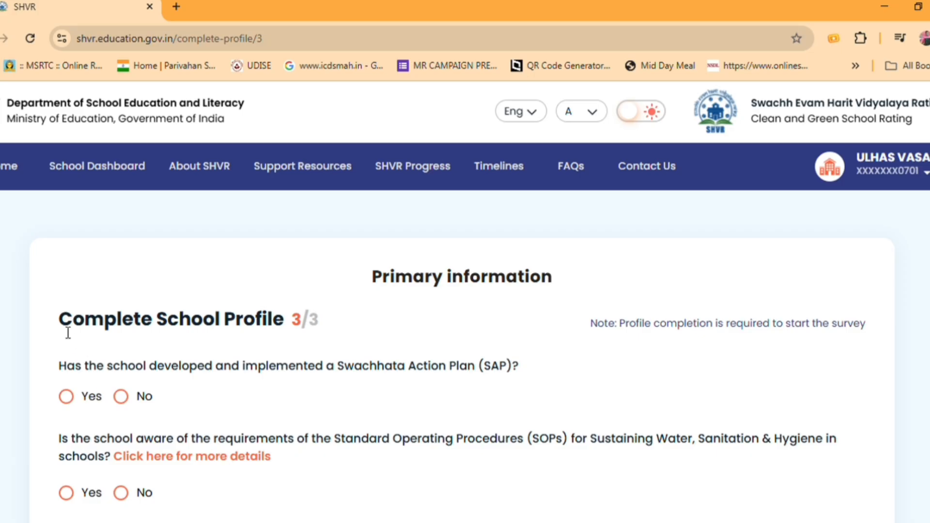
# Answer Yes for the Swachhata Action Plan and No for awareness of the SOPs, submit the school profile and acknowledge the confirmation.
pyautogui.moveTo(59, 325); pyautogui.dragTo(354, 337)
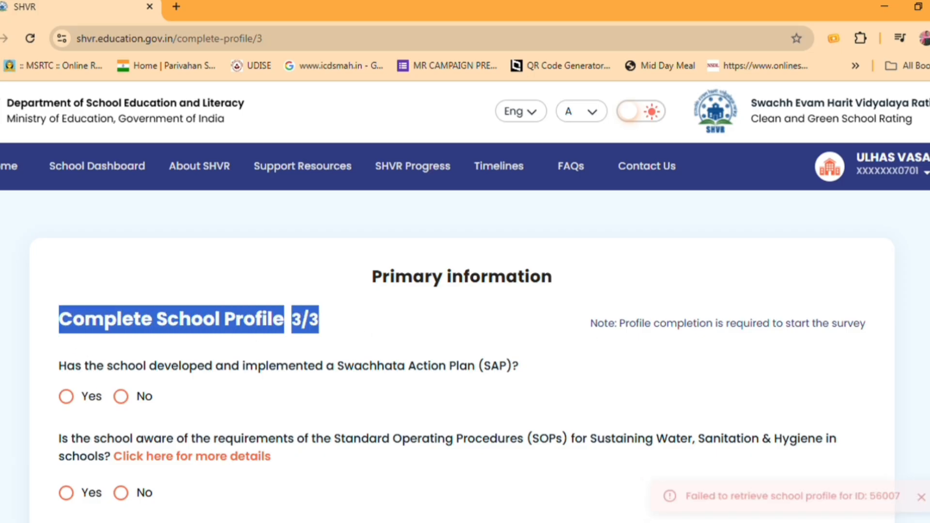
pyautogui.scroll(-2, 462, 356)
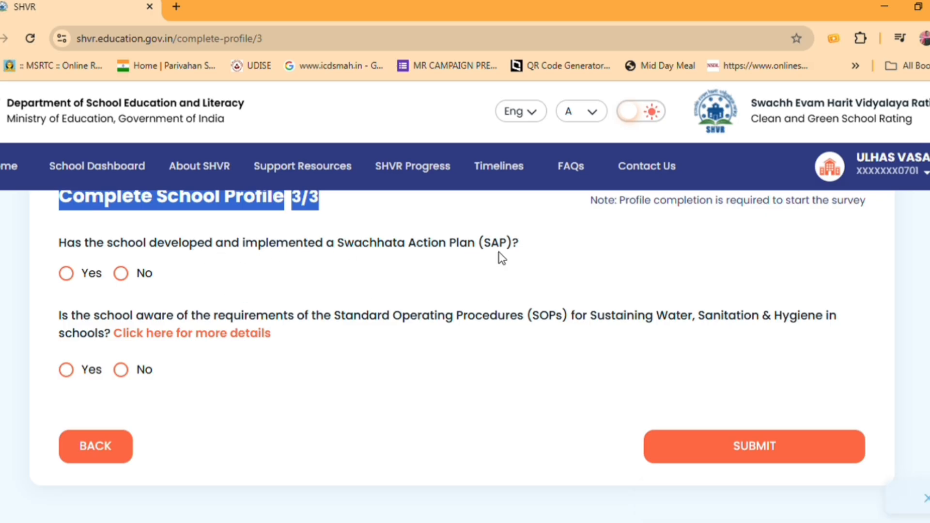
pyautogui.click(67, 274)
pyautogui.click(131, 378)
pyautogui.click(736, 445)
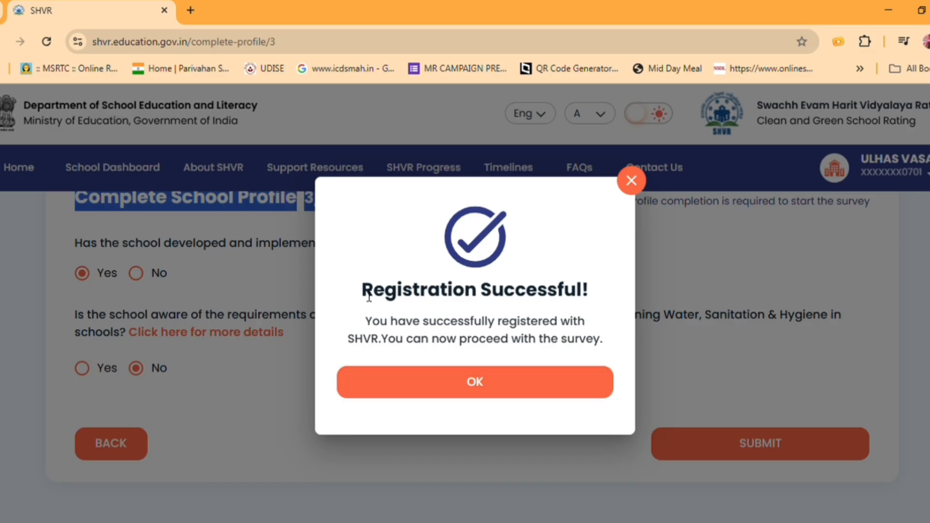
pyautogui.moveTo(369, 296); pyautogui.dragTo(629, 379)
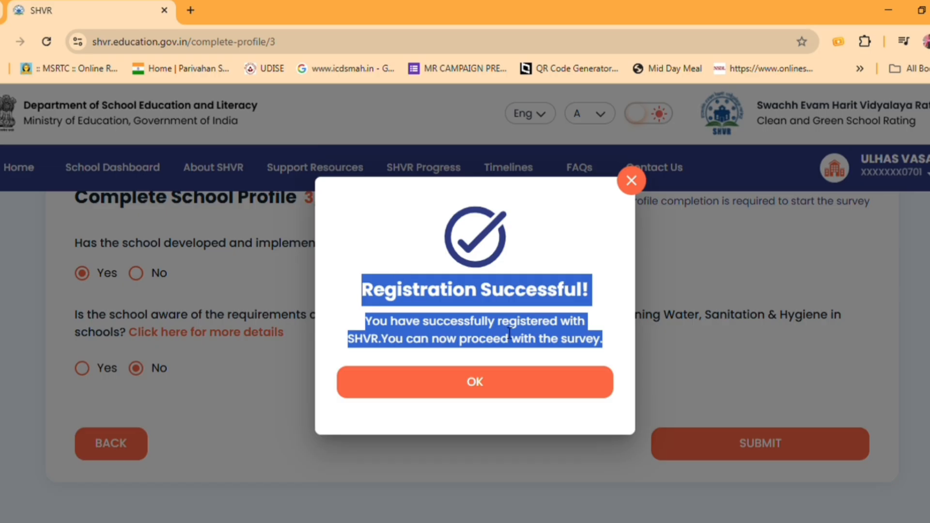
pyautogui.click(481, 389)
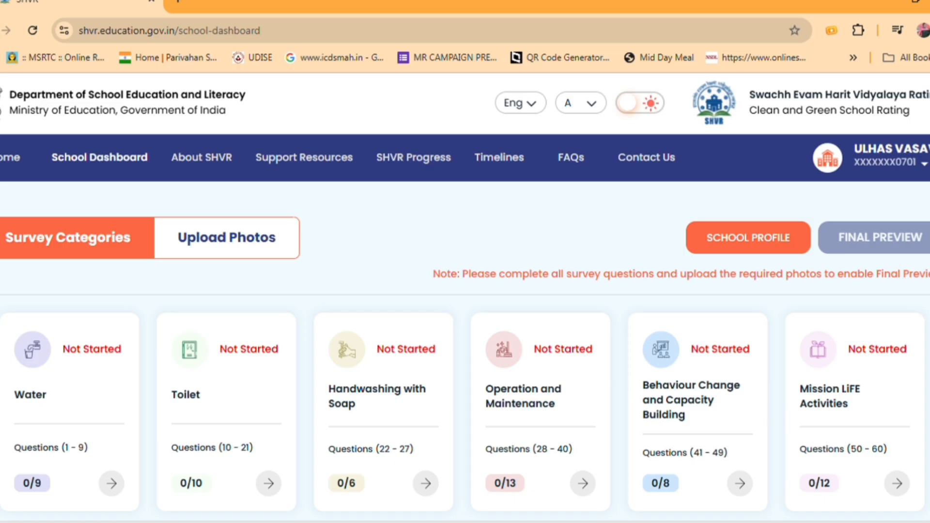
# Review the six survey categories on the school dashboard, from Water to Mission LiFE Activities, and the question count of each.
pyautogui.scroll(-2, 465, 339)
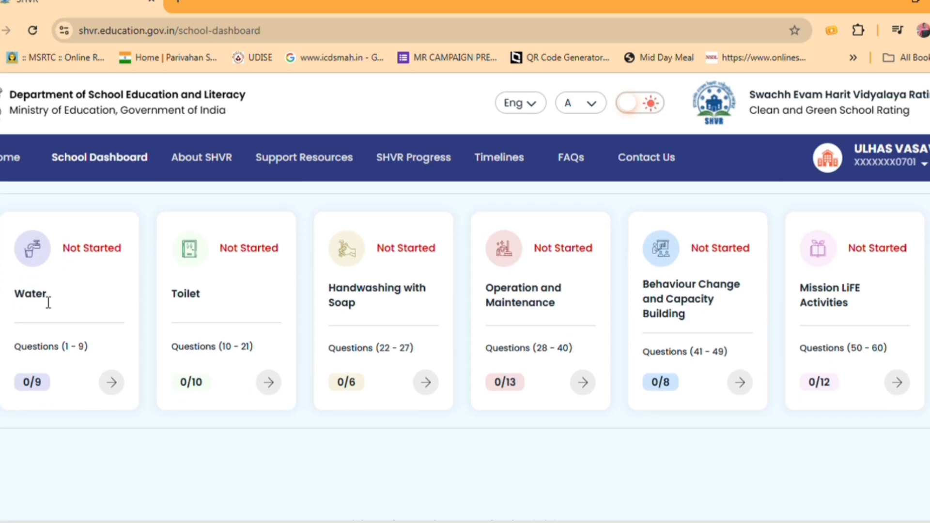
pyautogui.doubleClick(16, 293)
pyautogui.moveTo(42, 383); pyautogui.dragTo(18, 386)
pyautogui.doubleClick(188, 295)
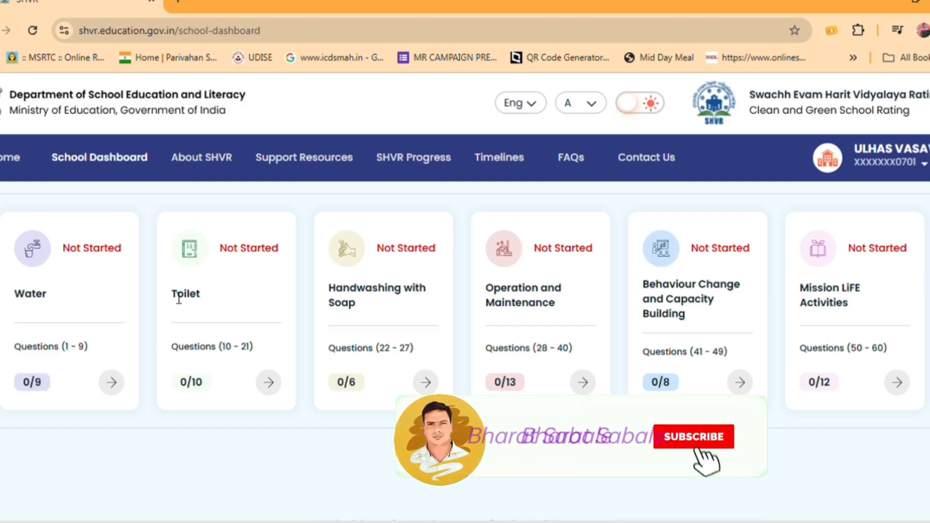
pyautogui.moveTo(181, 383); pyautogui.dragTo(212, 390)
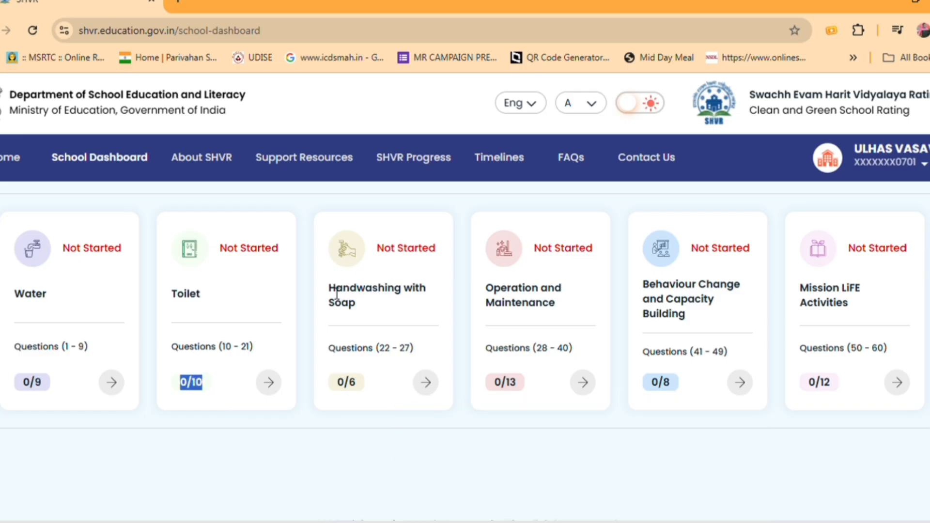
pyautogui.moveTo(330, 288); pyautogui.dragTo(340, 308)
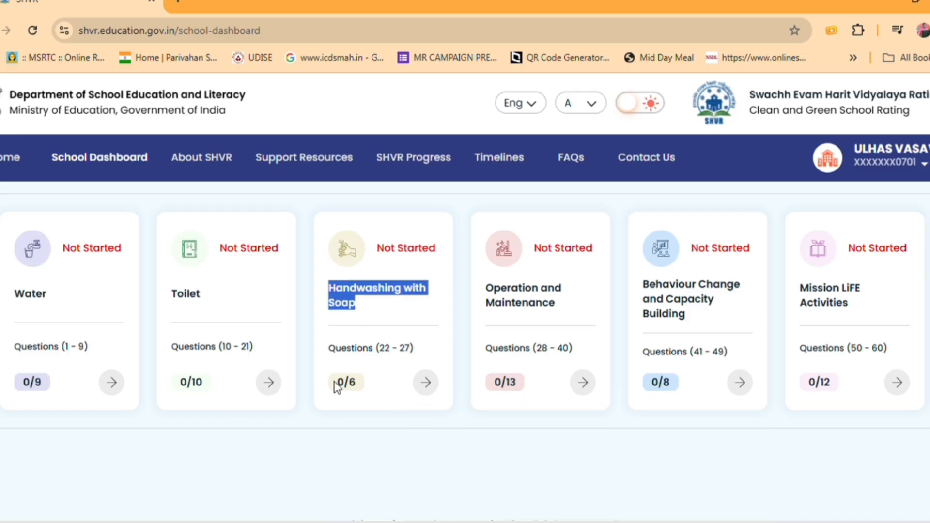
pyautogui.moveTo(338, 387); pyautogui.dragTo(366, 387)
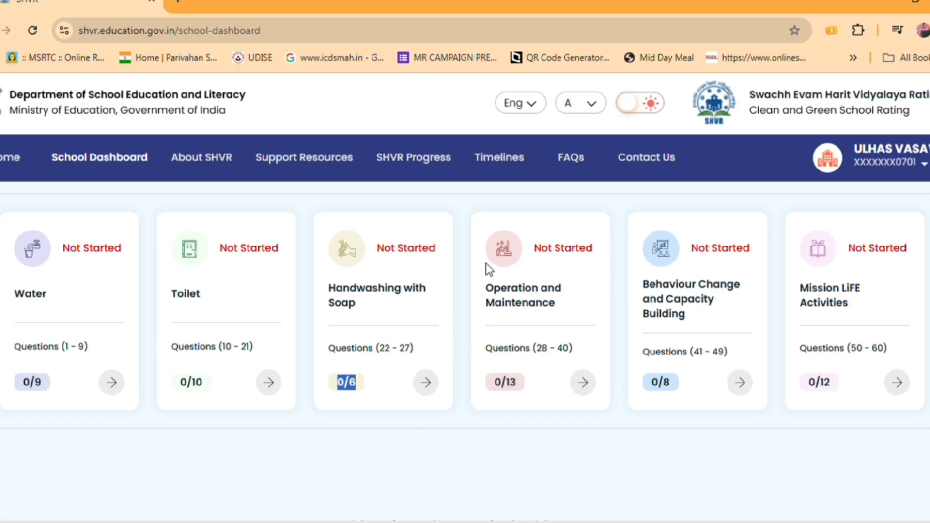
pyautogui.moveTo(496, 294); pyautogui.dragTo(557, 309)
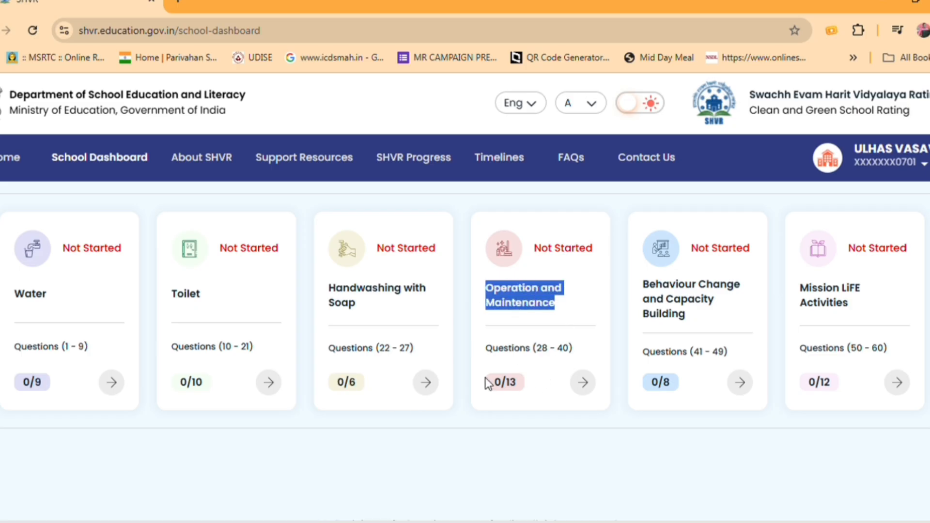
pyautogui.moveTo(485, 382); pyautogui.dragTo(527, 392)
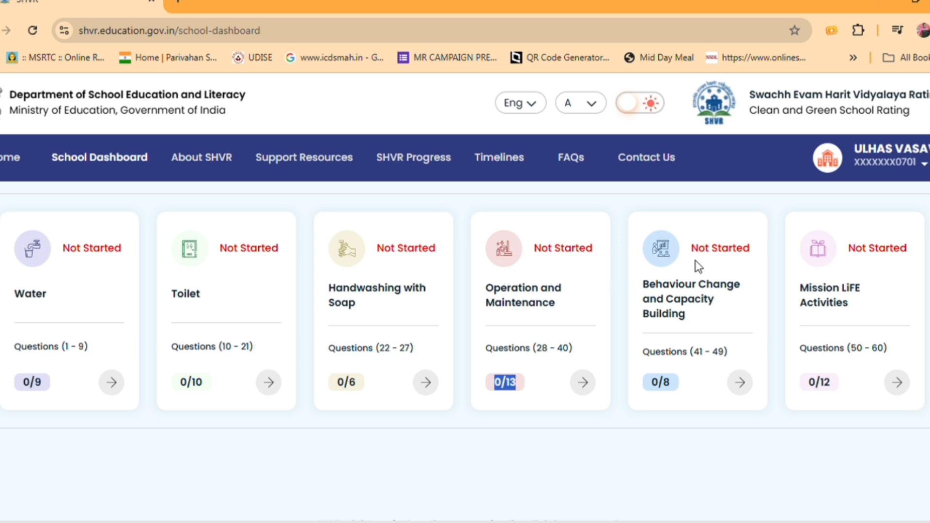
pyautogui.moveTo(653, 291); pyautogui.dragTo(698, 322)
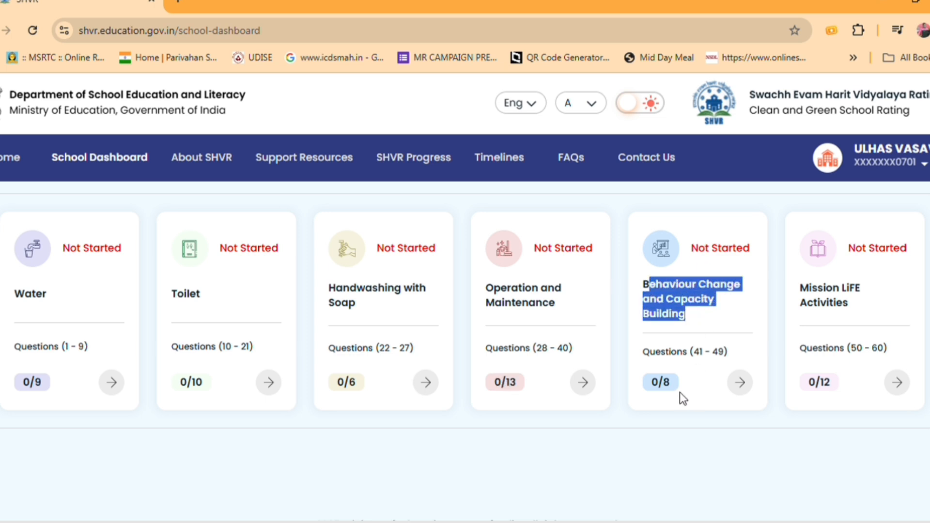
pyautogui.moveTo(647, 384); pyautogui.dragTo(672, 388)
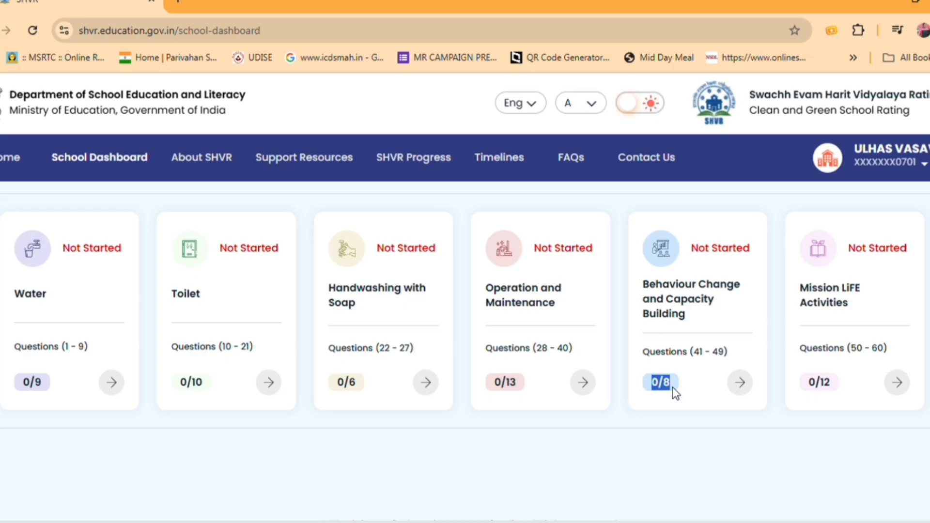
pyautogui.moveTo(798, 291); pyautogui.dragTo(872, 323)
pyautogui.moveTo(807, 382); pyautogui.dragTo(831, 393)
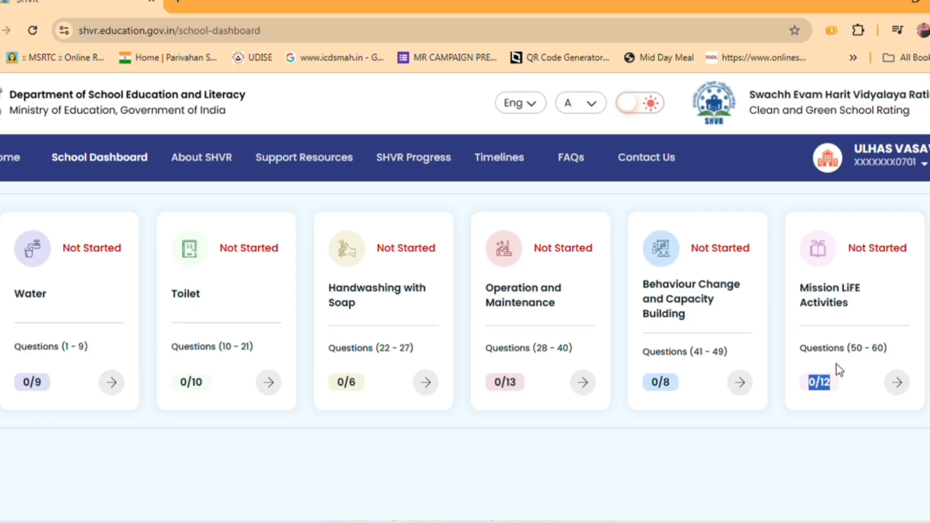
# Open the photo upload section and examine the odd-numbered photo requirements, from the school's front view to the water quality testing report.
pyautogui.scroll(2, 366, 251)
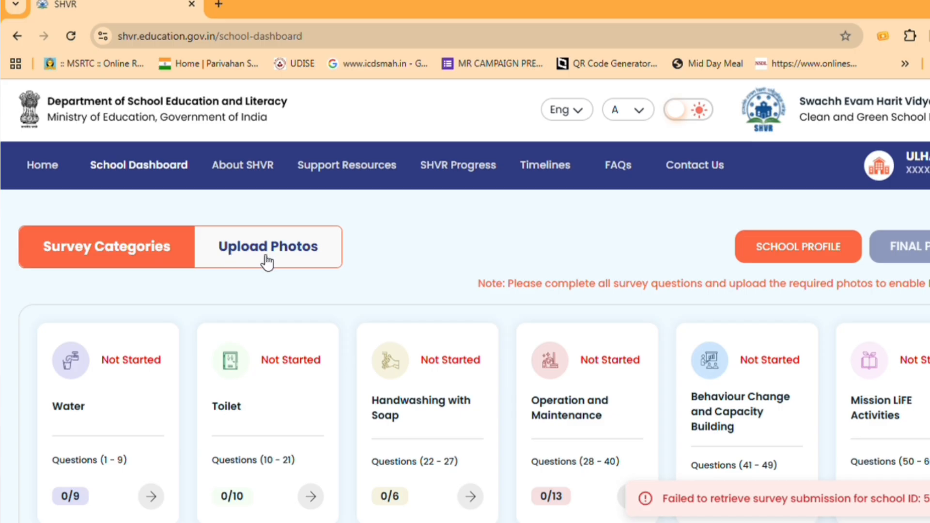
pyautogui.click(301, 261)
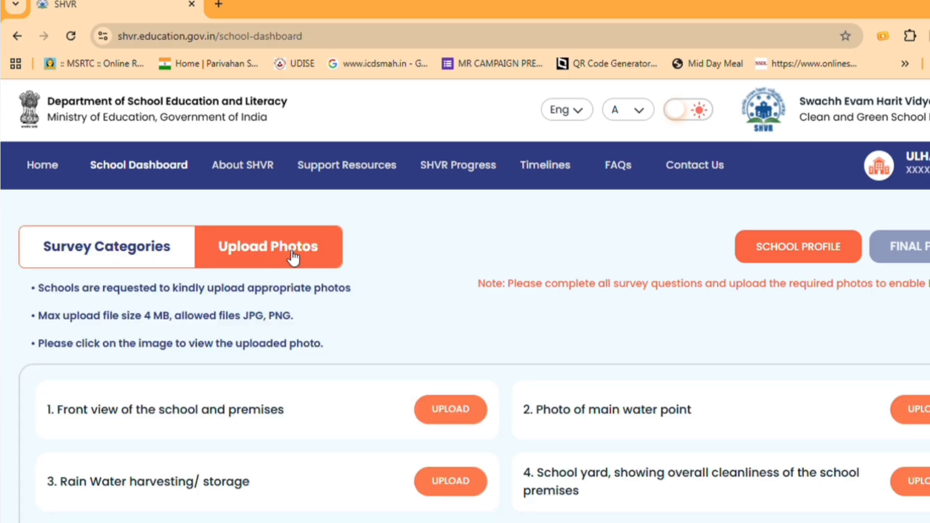
pyautogui.scroll(-2, 465, 339)
pyautogui.scroll(-1, 440, 312)
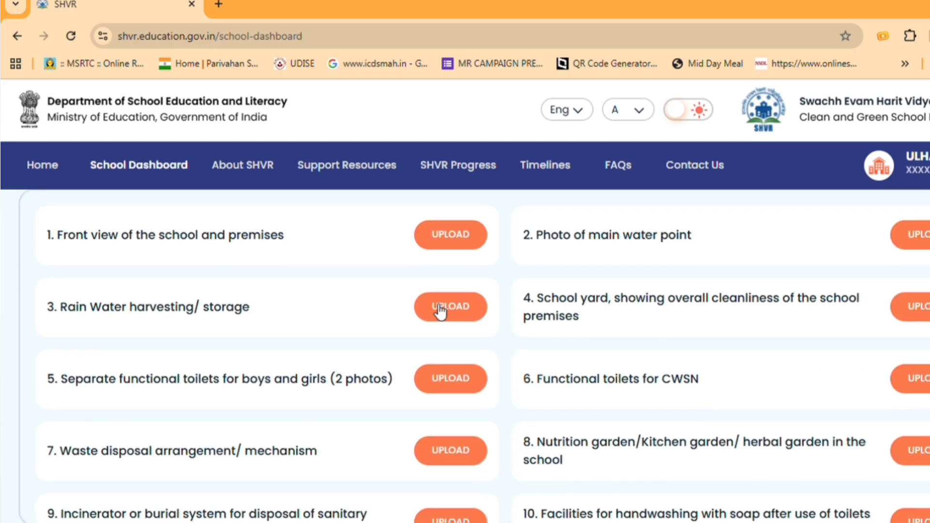
pyautogui.moveTo(63, 237); pyautogui.dragTo(338, 252)
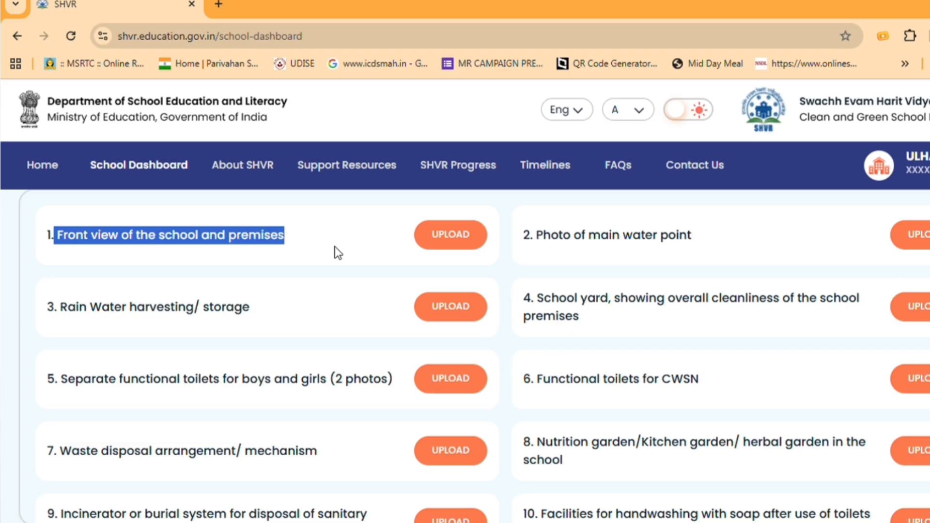
pyautogui.moveTo(63, 315); pyautogui.dragTo(249, 323)
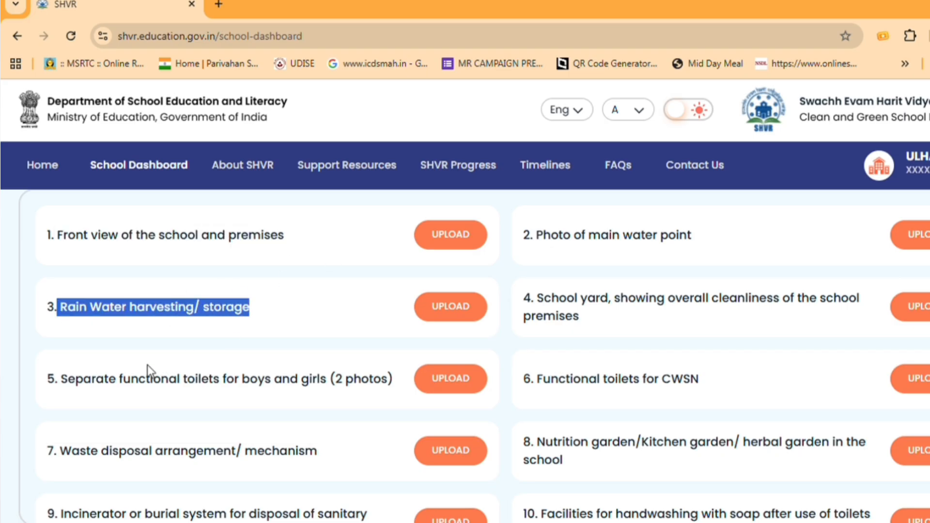
pyautogui.moveTo(63, 390); pyautogui.dragTo(405, 386)
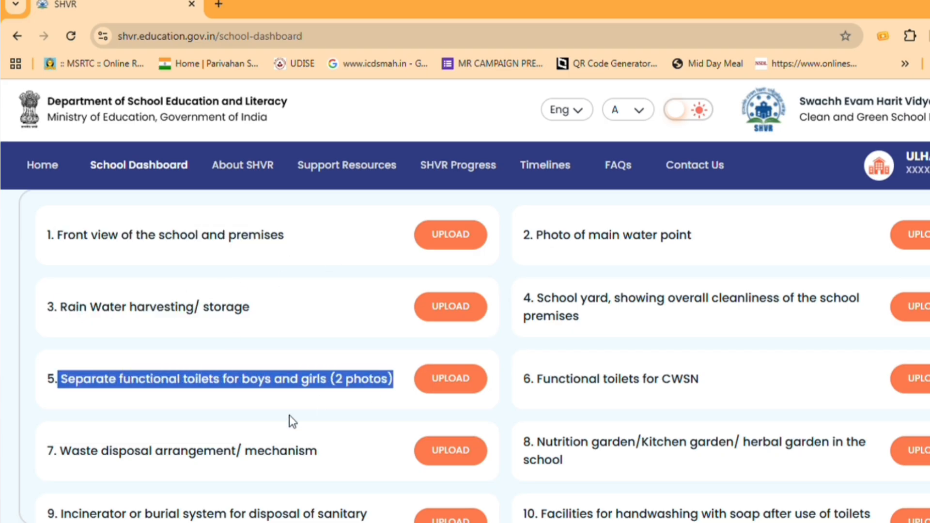
pyautogui.moveTo(61, 458); pyautogui.dragTo(325, 459)
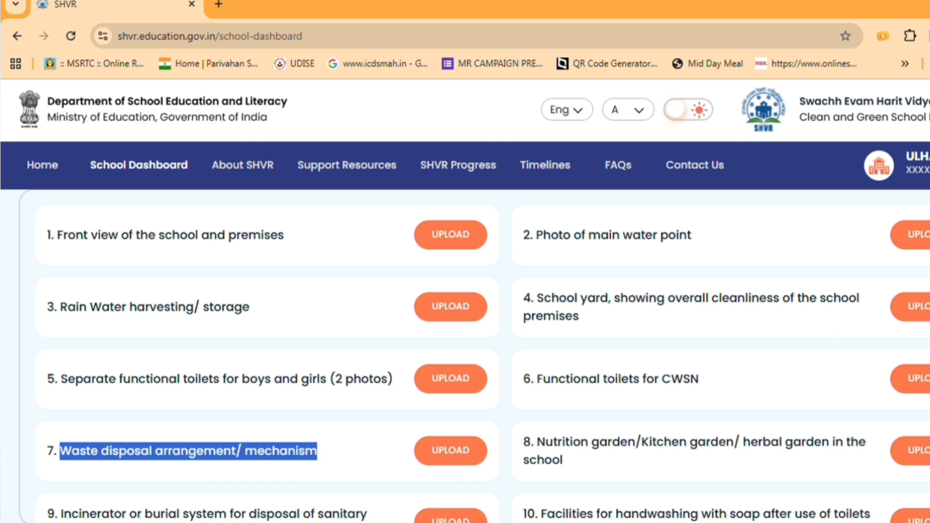
pyautogui.scroll(-3, 380, 346)
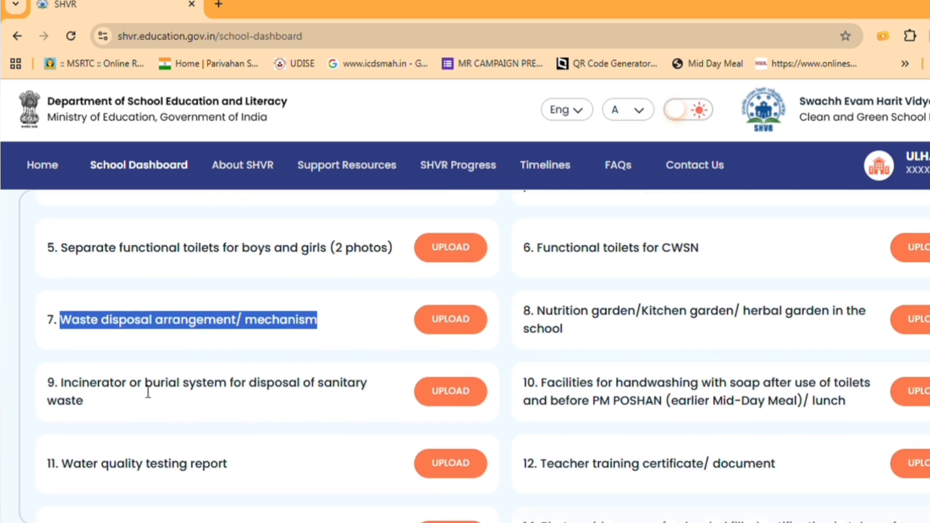
pyautogui.tripleClick(69, 385)
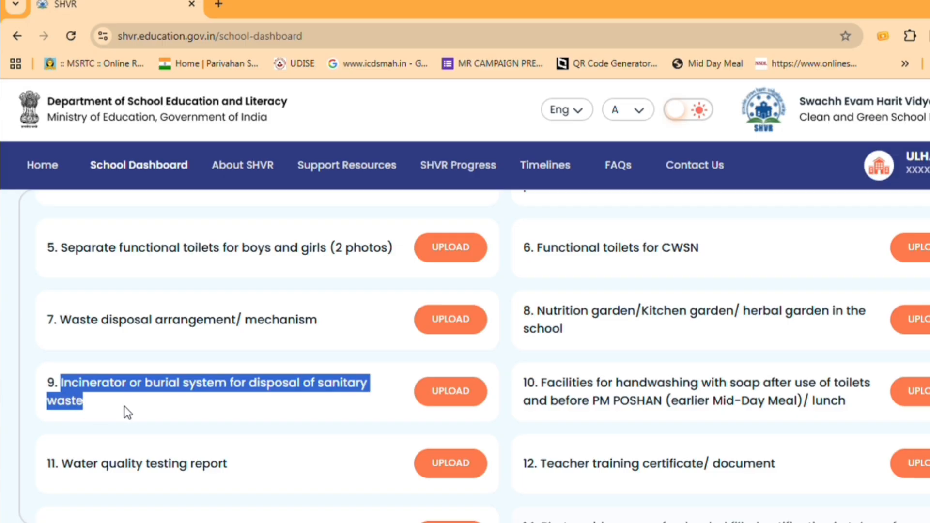
pyautogui.moveTo(70, 472); pyautogui.dragTo(255, 465)
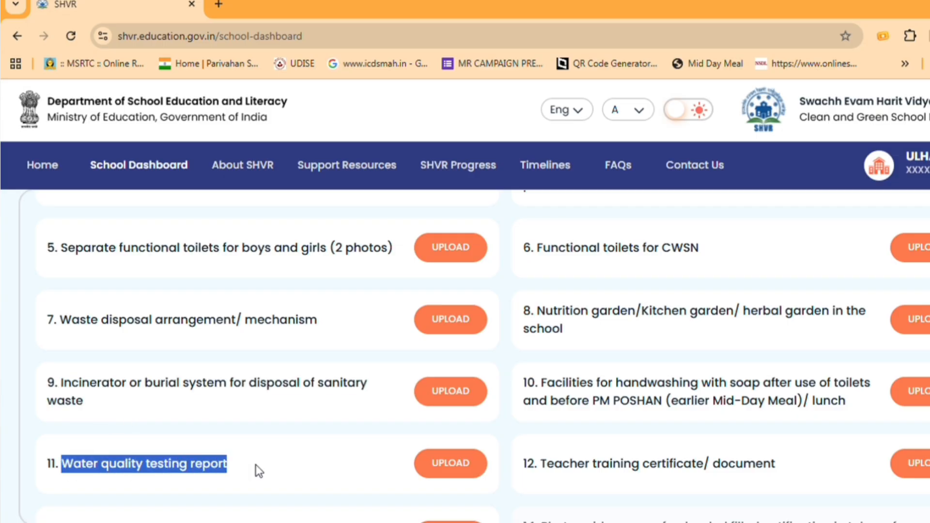
pyautogui.moveTo(257, 364); pyautogui.dragTo(257, 242)
pyautogui.scroll(2, 579, 244)
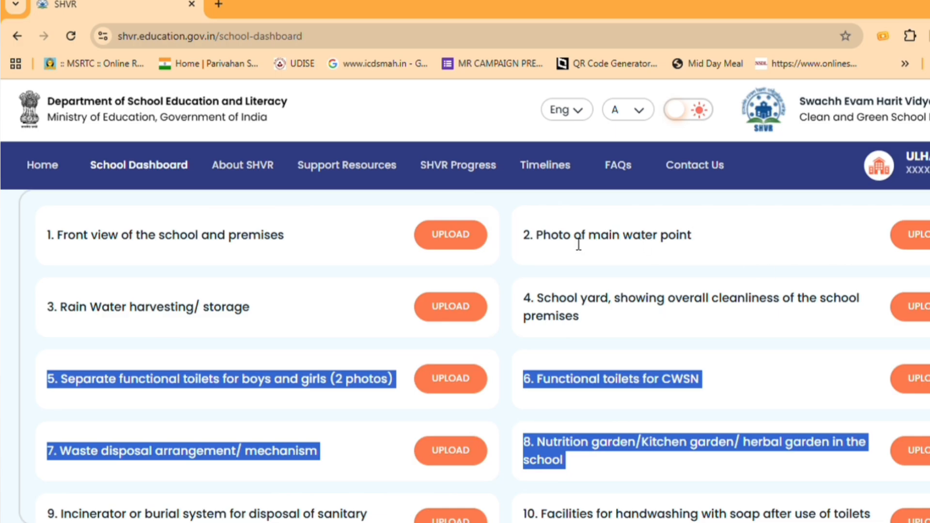
# Examine the even-numbered photo requirements, from the main water point to the teacher training certificate.
pyautogui.moveTo(536, 236); pyautogui.dragTo(693, 239)
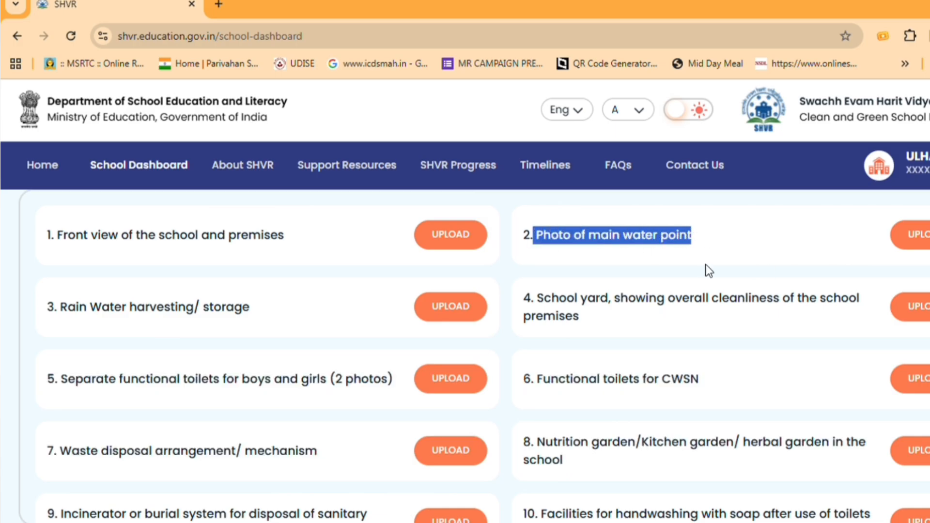
pyautogui.moveTo(538, 297); pyautogui.dragTo(614, 337)
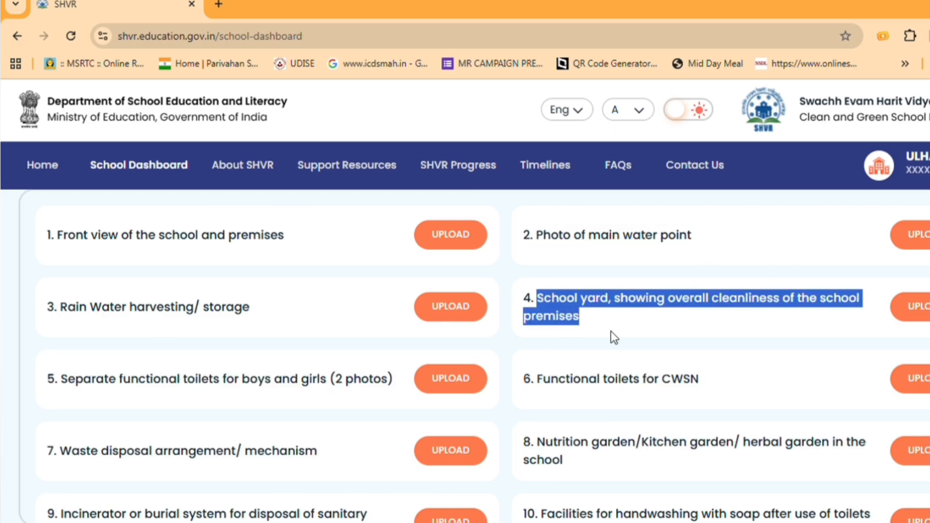
pyautogui.moveTo(539, 380); pyautogui.dragTo(723, 388)
pyautogui.moveTo(542, 447); pyautogui.dragTo(582, 467)
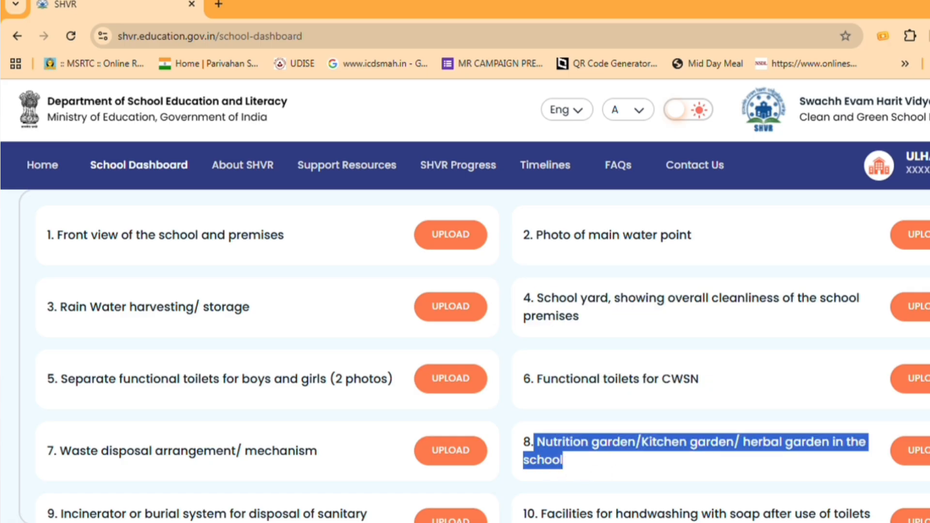
pyautogui.scroll(-5, 465, 339)
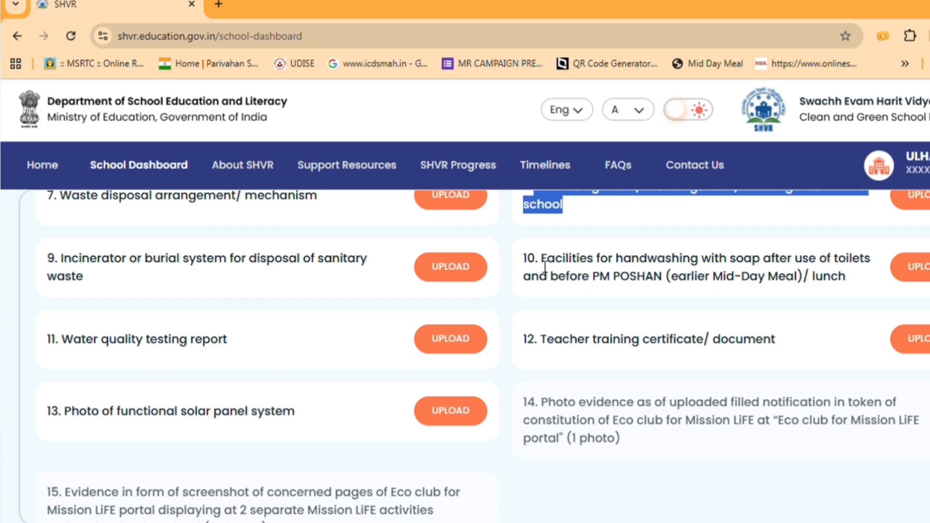
pyautogui.moveTo(543, 264); pyautogui.dragTo(894, 289)
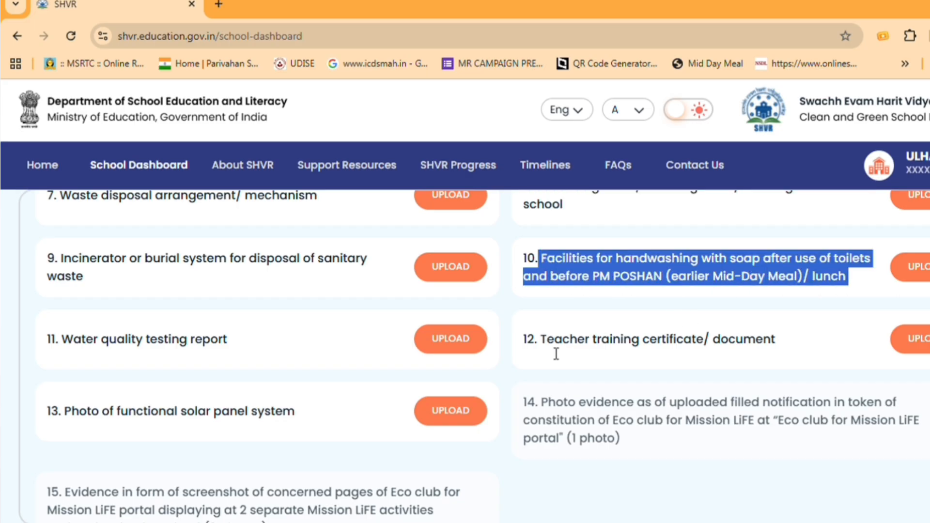
pyautogui.moveTo(542, 340); pyautogui.dragTo(820, 351)
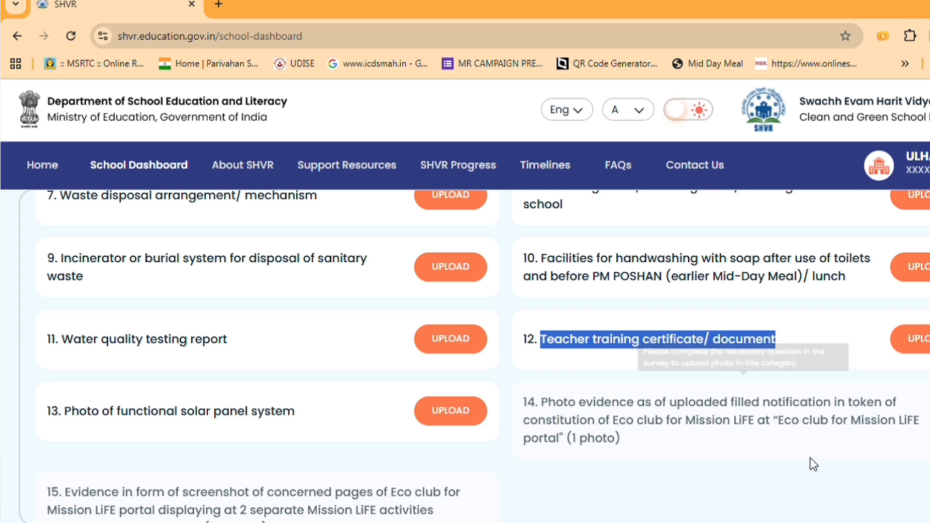
pyautogui.scroll(3, 465, 356)
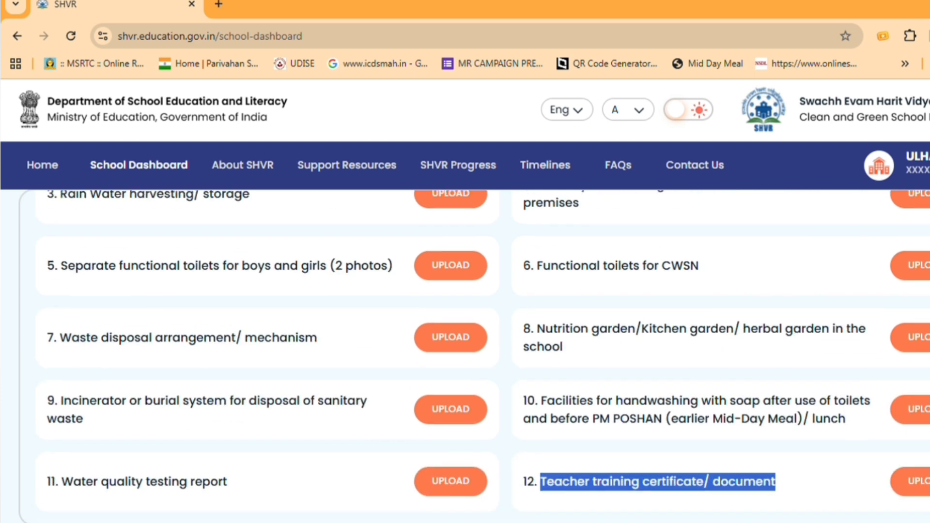